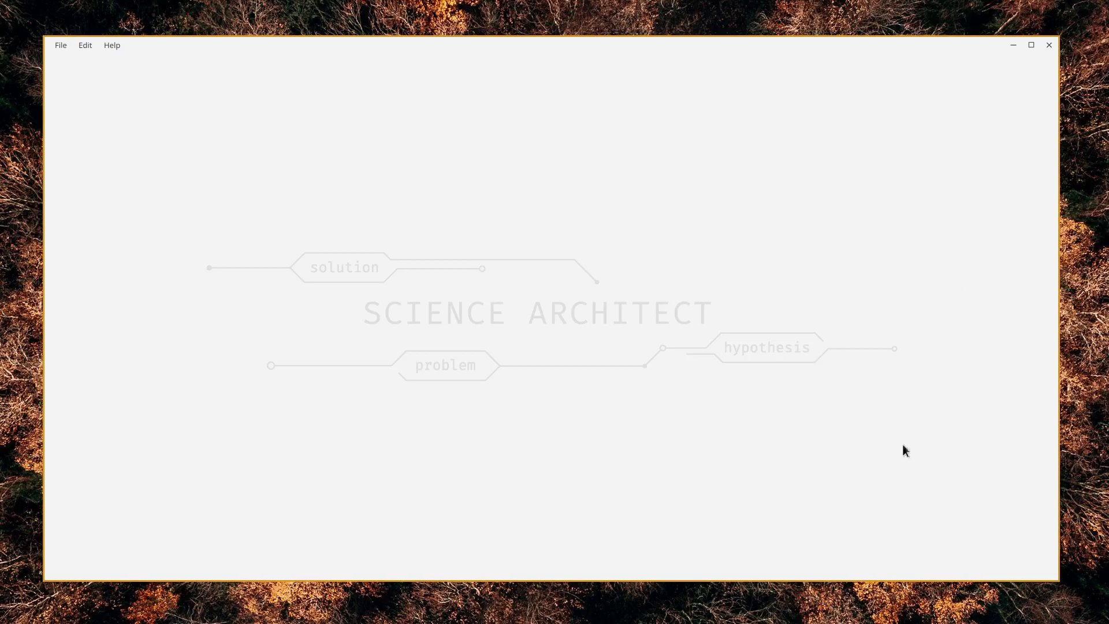
Create a new project named project1
click(63, 45)
click(80, 63)
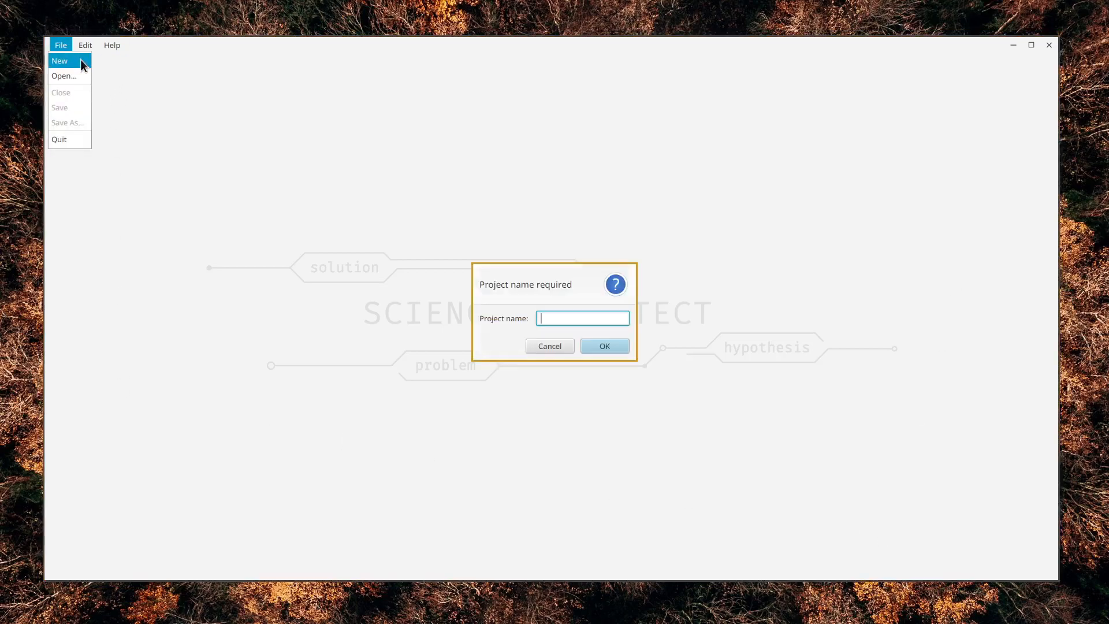
text(project1)
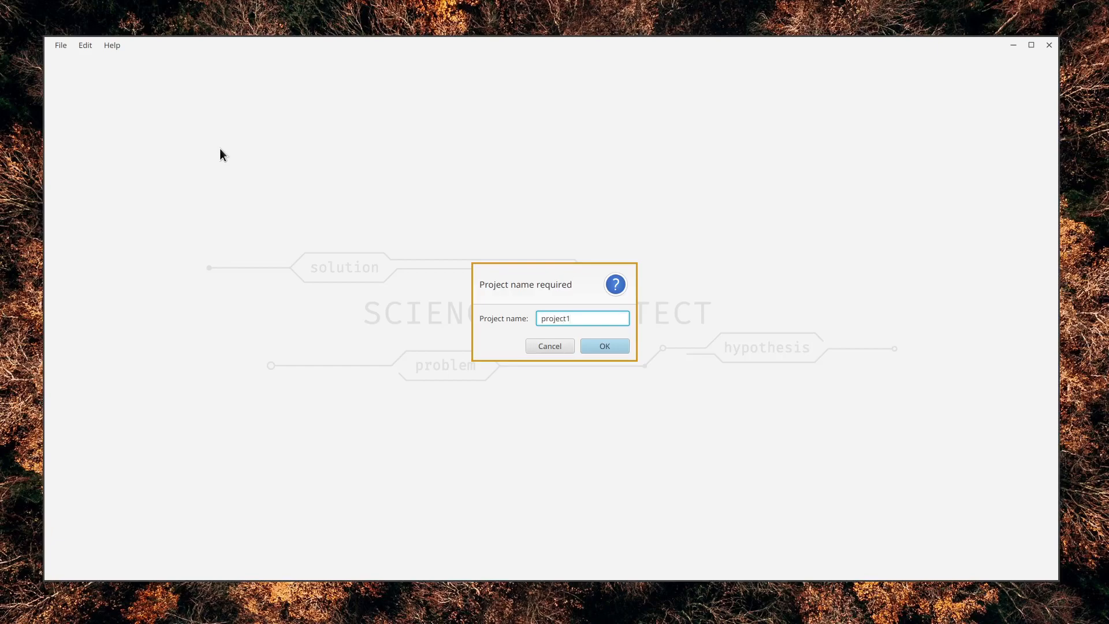
click(604, 346)
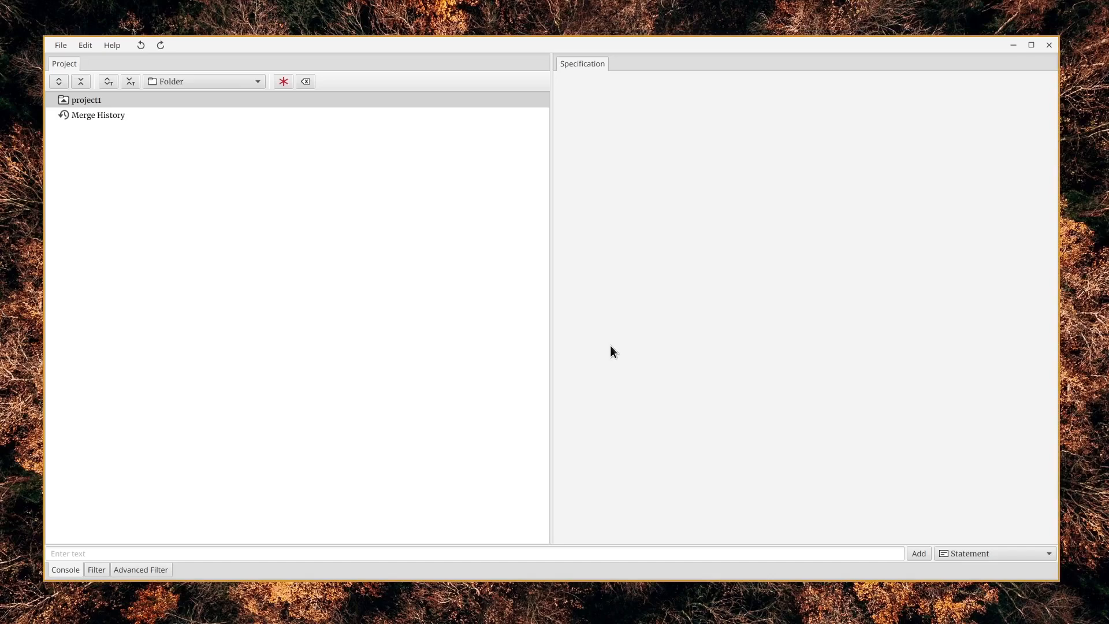
Inspect the Merge History entry, then select project1 and add the statement "Some important information" to it
click(177, 102)
click(184, 115)
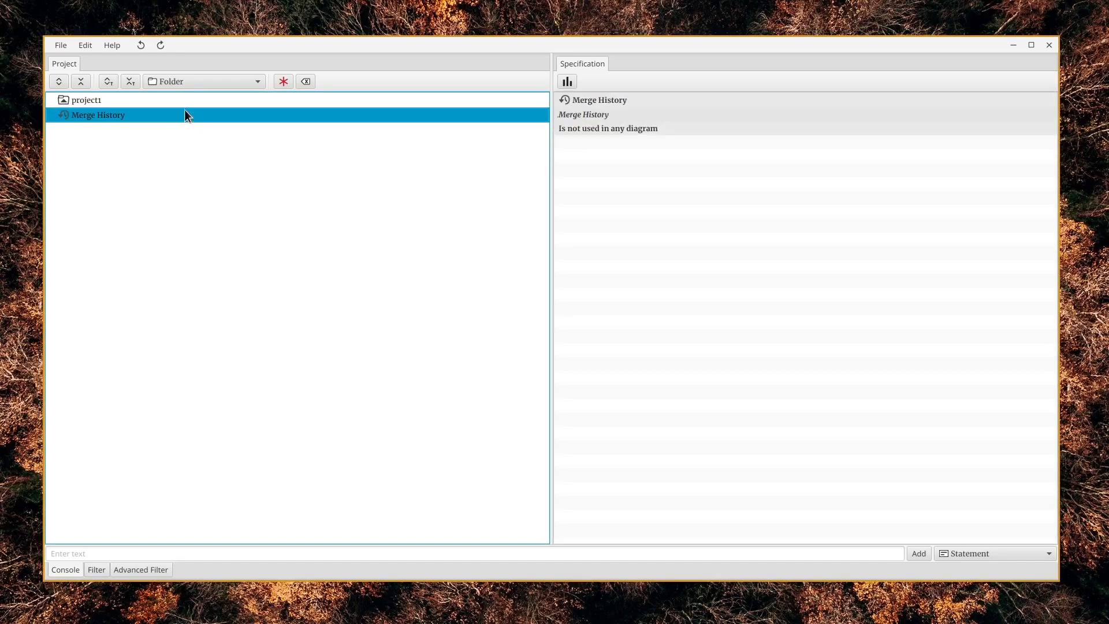
click(188, 102)
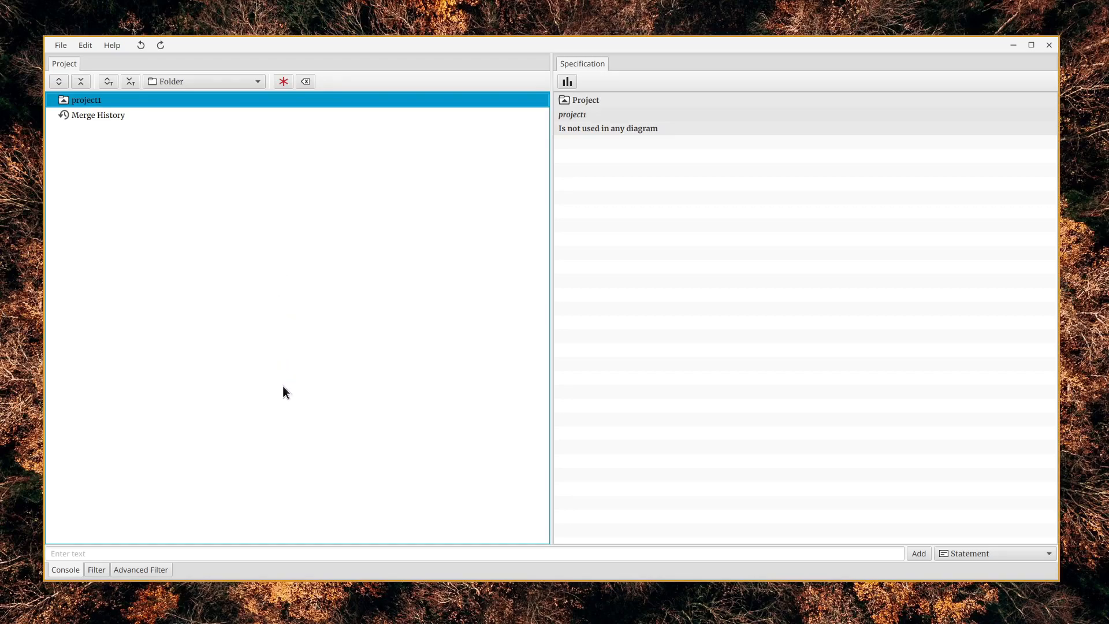
click(195, 552)
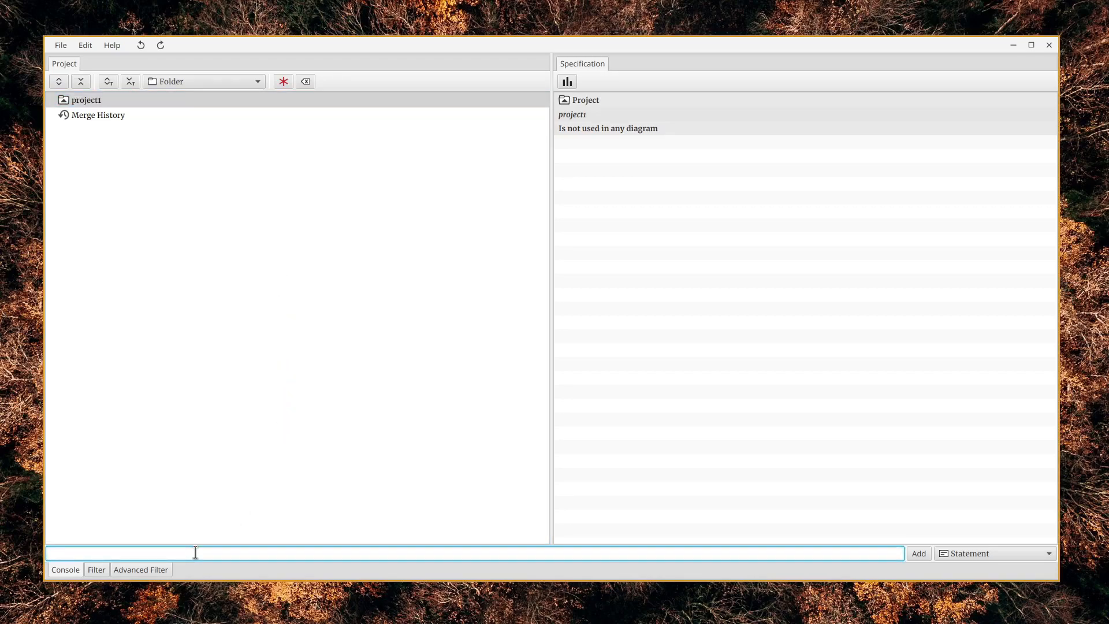
text(some important information)
click(922, 552)
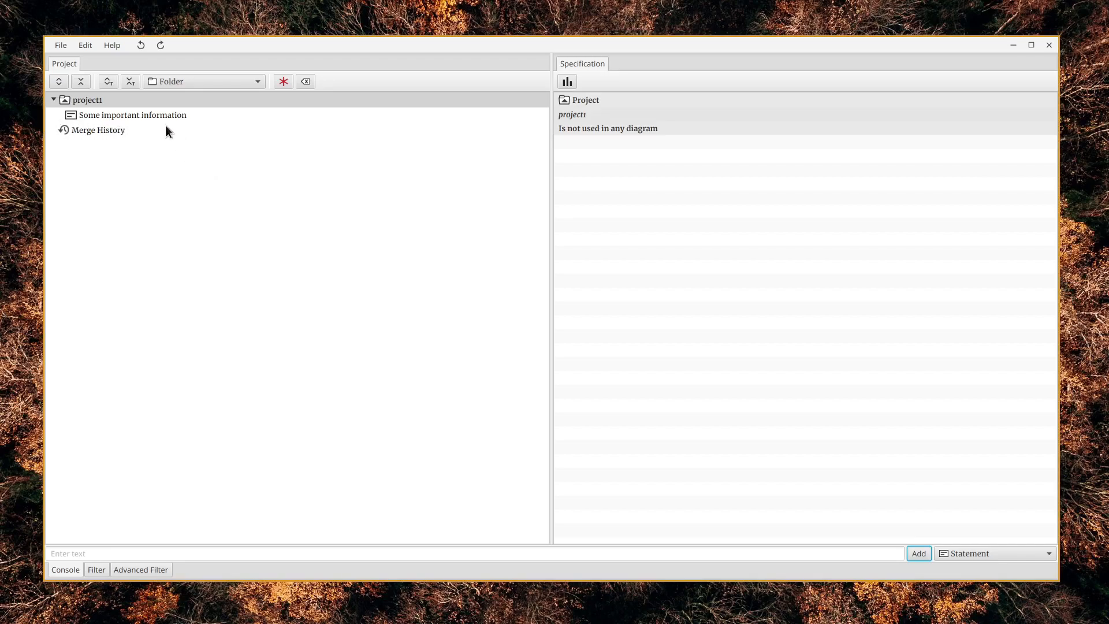
Add a second statement, "some other important information", to project1
click(307, 550)
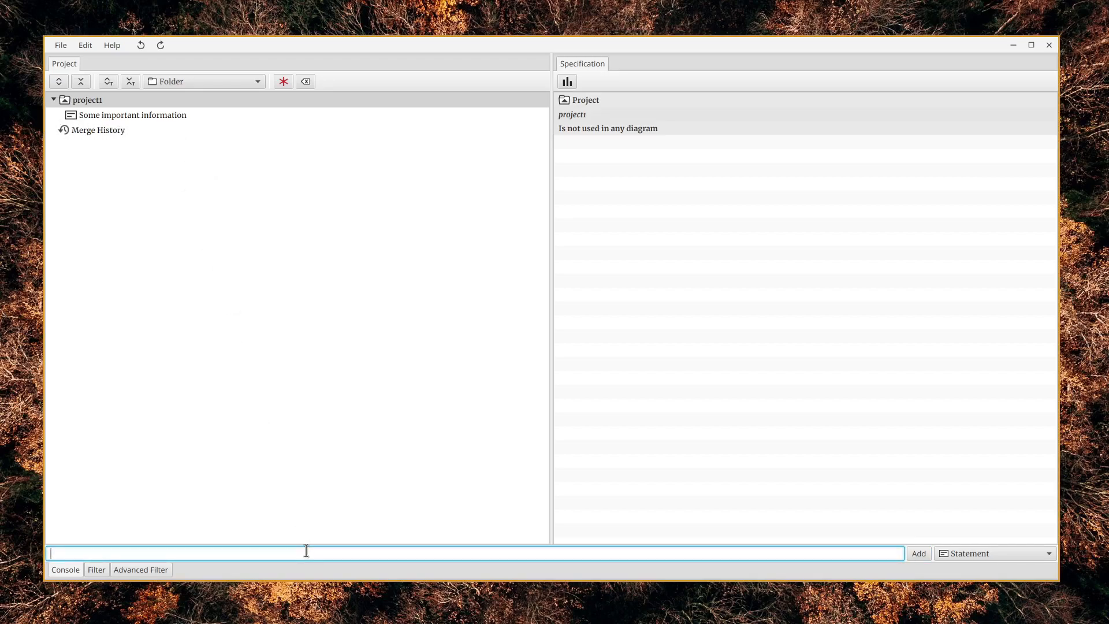
text(some other important information)
click(918, 556)
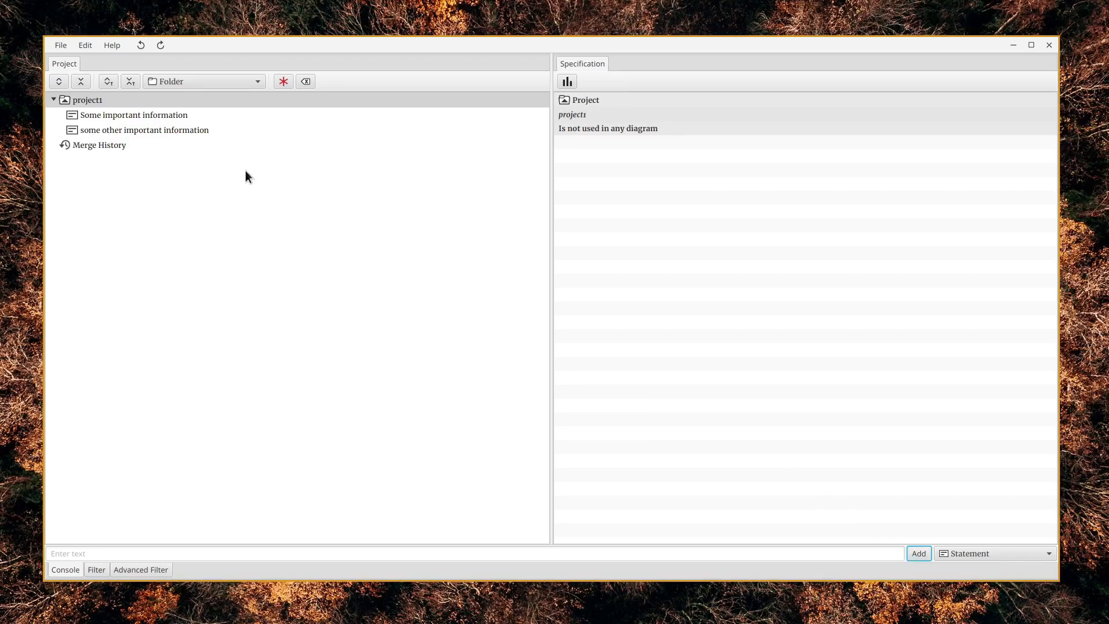
Look through the entries of project1 and delete the statement "some other important information"
click(209, 132)
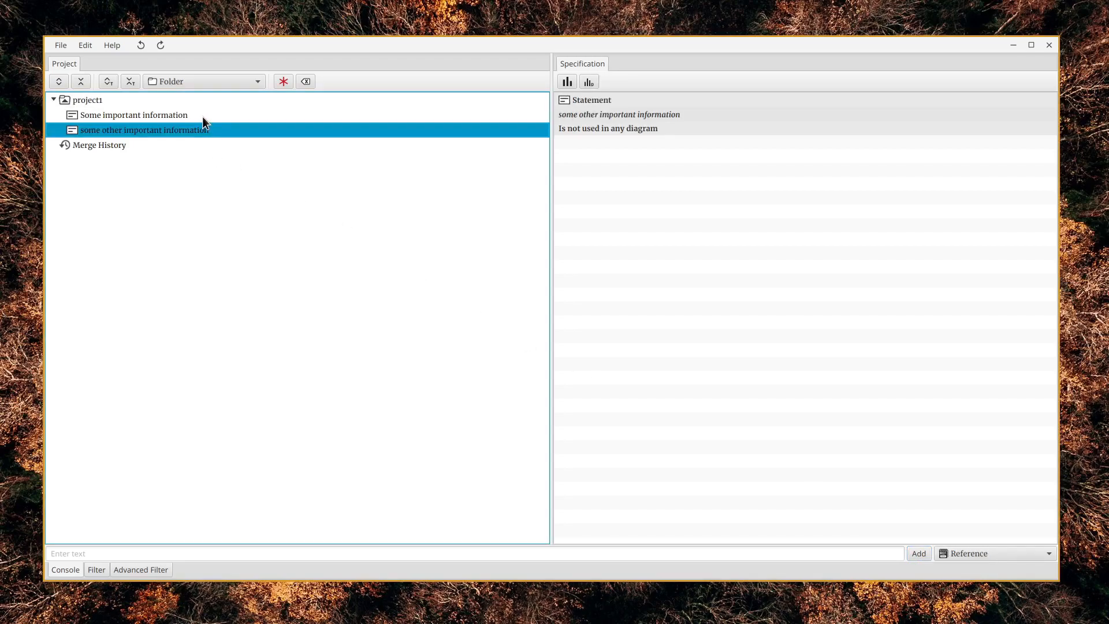
click(202, 117)
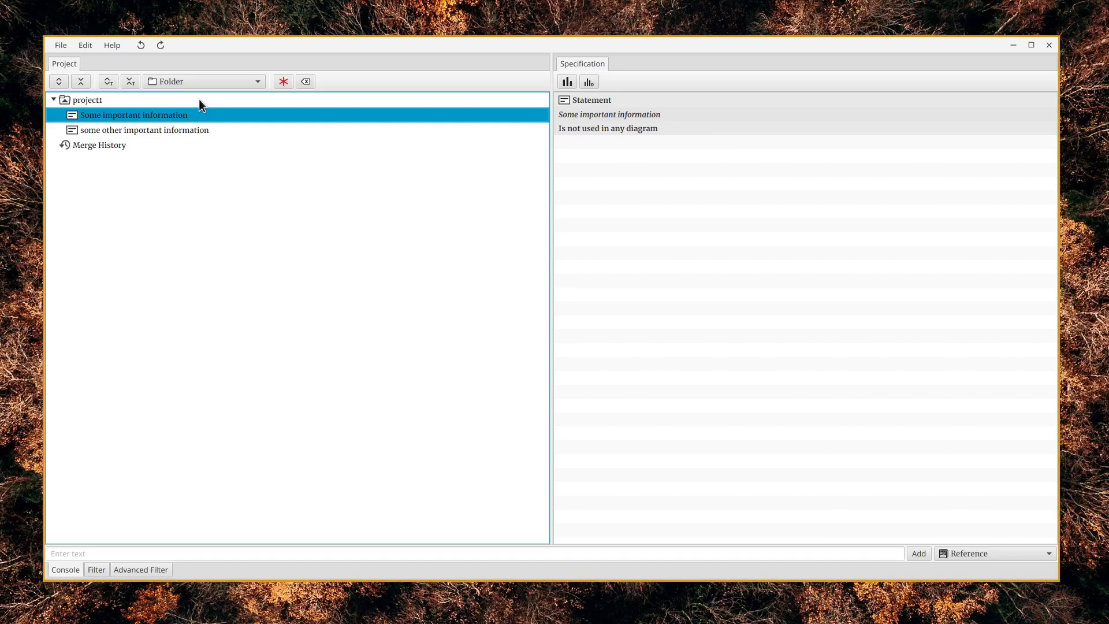
click(199, 99)
click(172, 132)
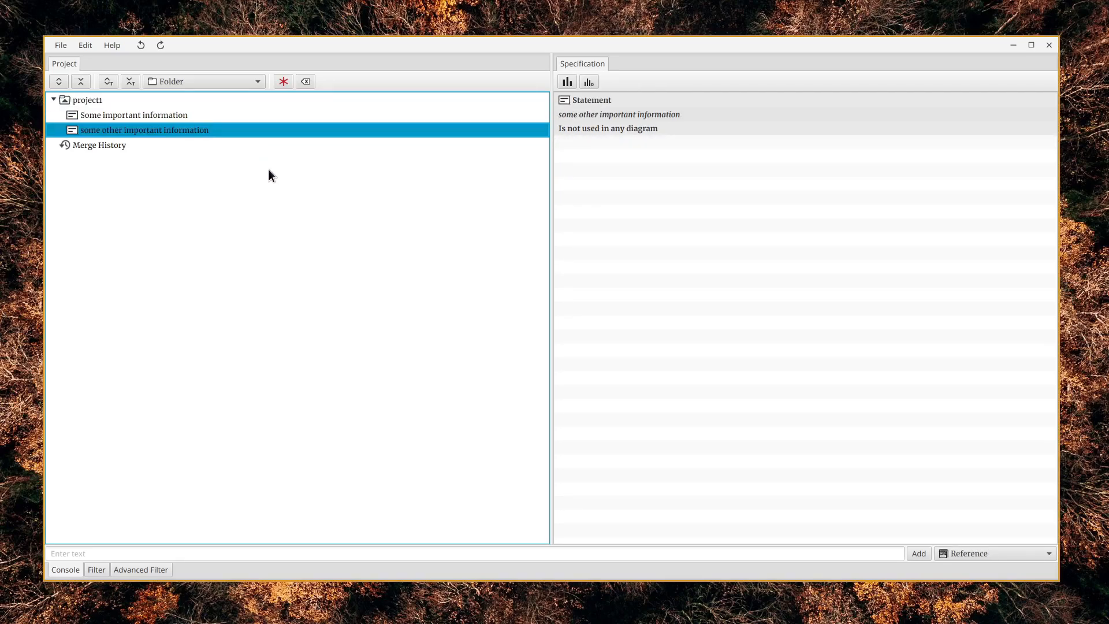
key(Delete)
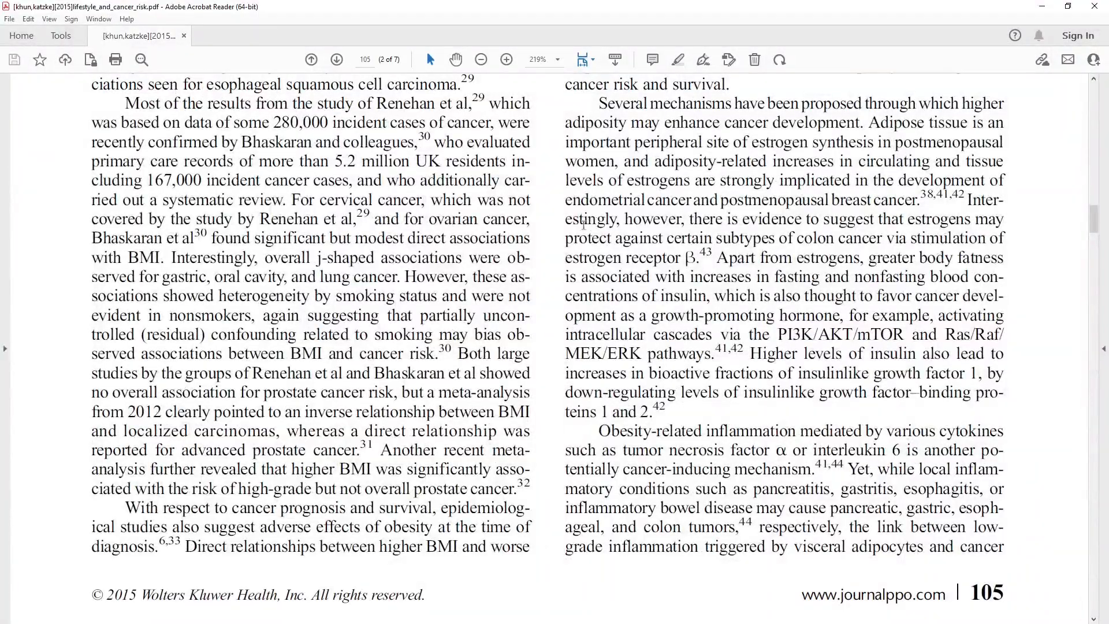
Switch to Adobe Acrobat Reader and copy the first sentence of the Diet section, from "Already as early as" to "was suspected."
scroll(553, 234, down, 5)
scroll(553, 234, down, 10)
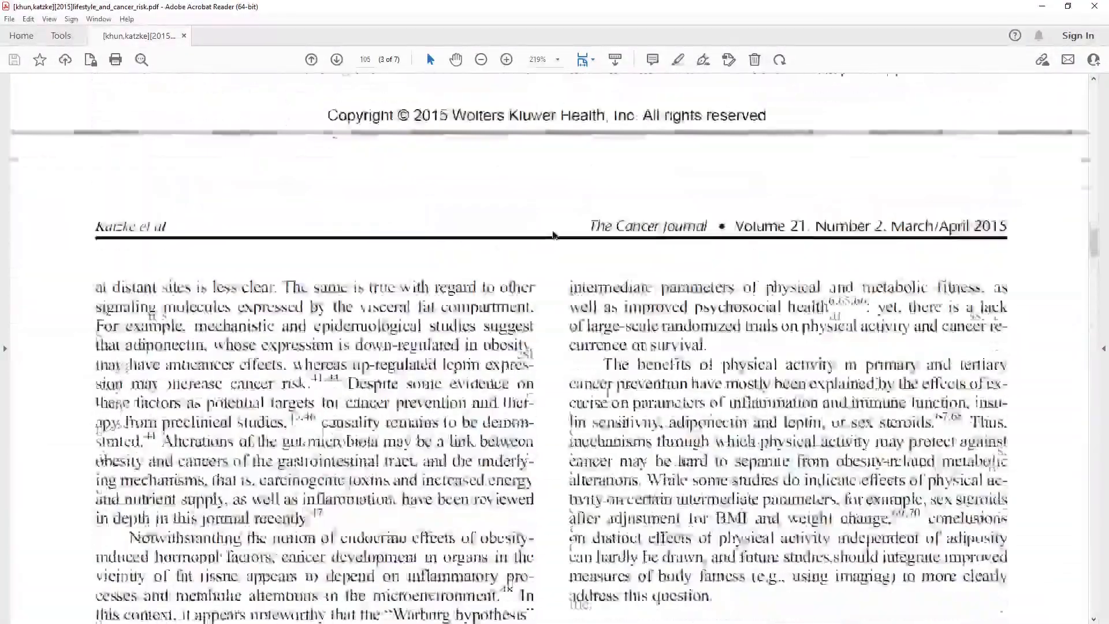
scroll(553, 233, down, 1)
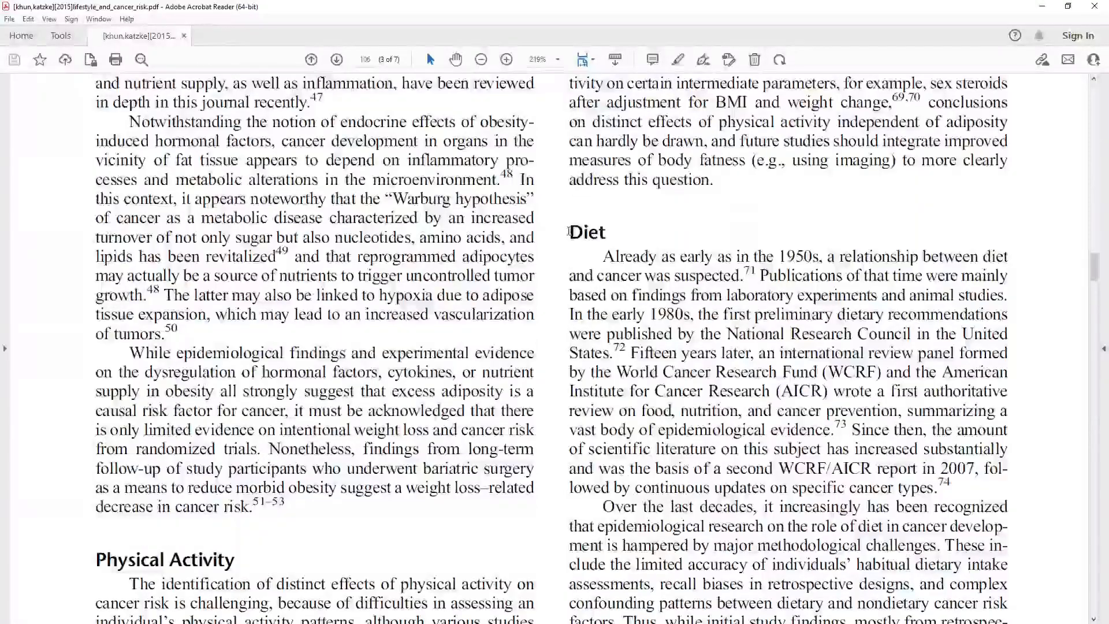
drag(604, 256, 746, 280)
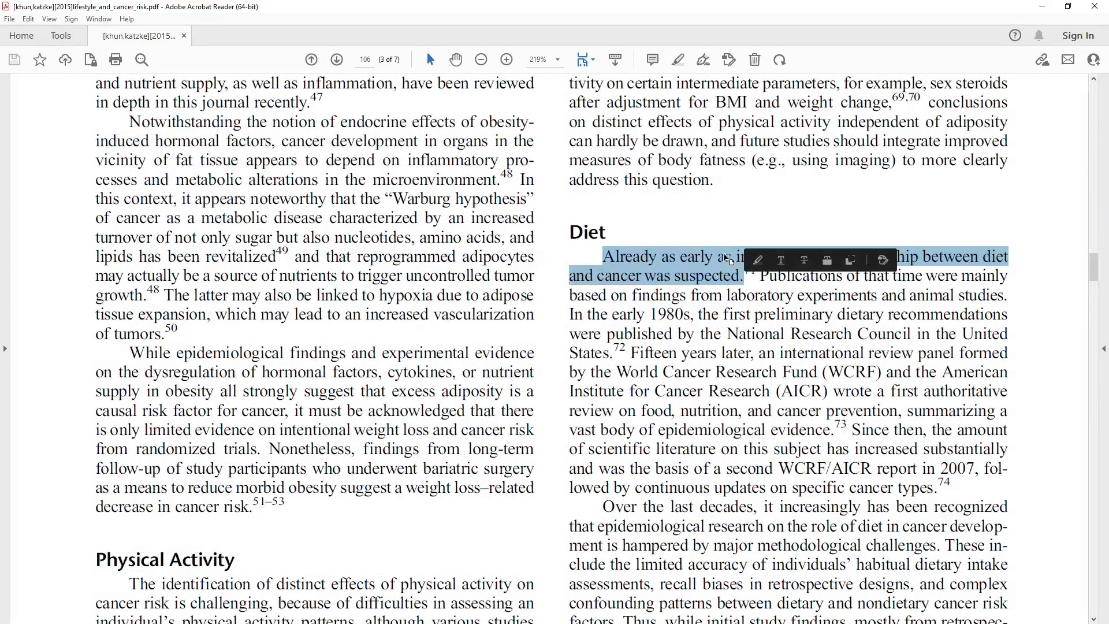
right_click(727, 259)
click(750, 268)
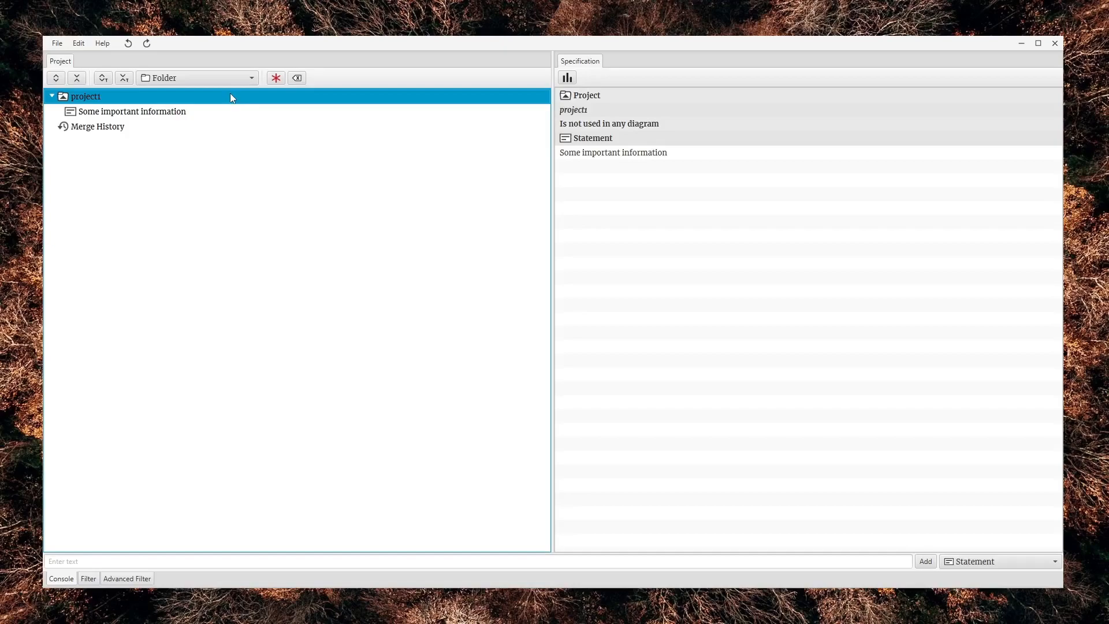
In Science Architect, paste the copied sentence into project1 as a component and delete that new statement
right_click(230, 97)
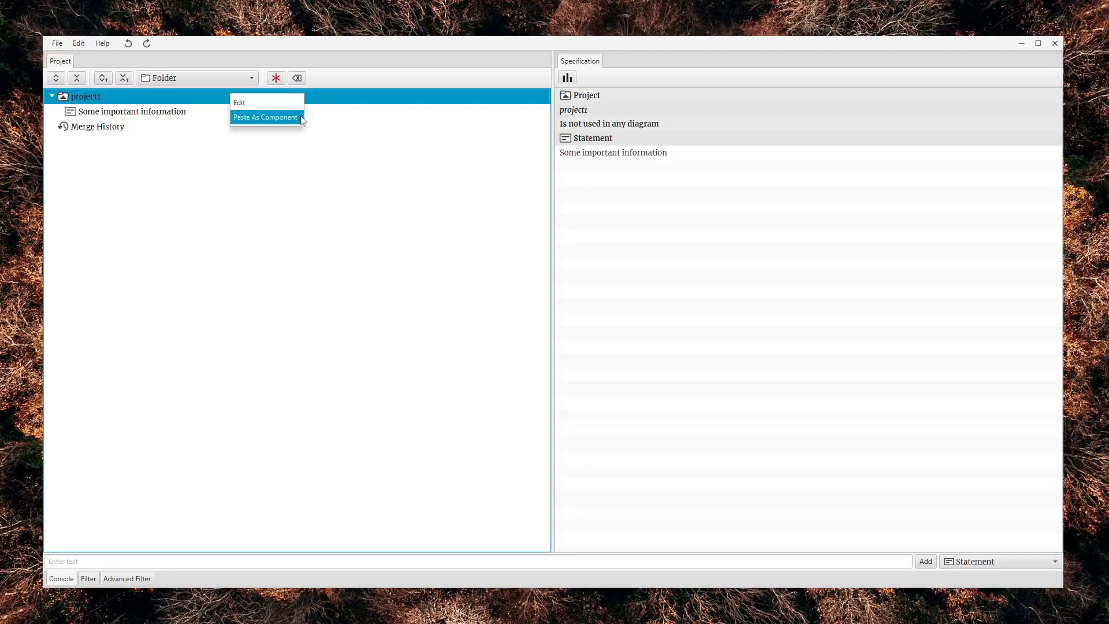
click(266, 118)
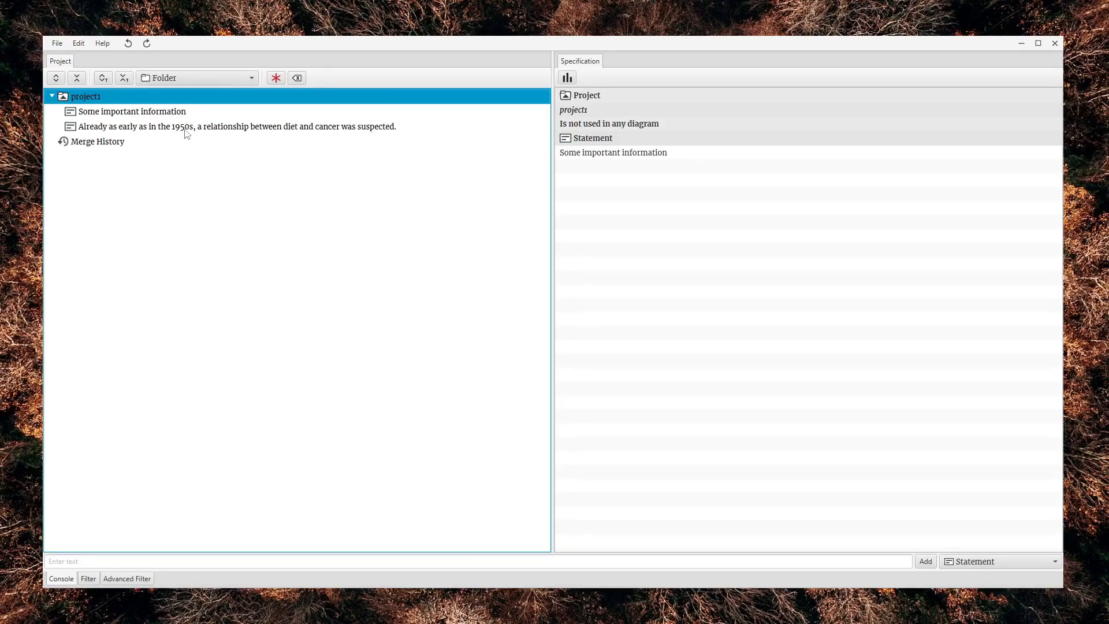
click(112, 131)
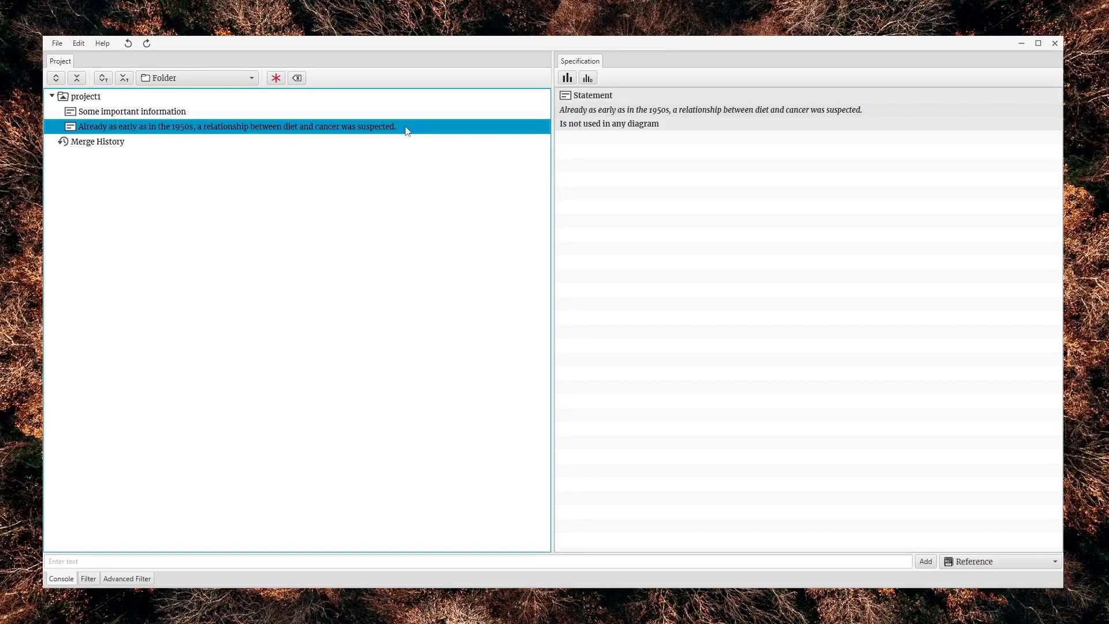
key(Delete)
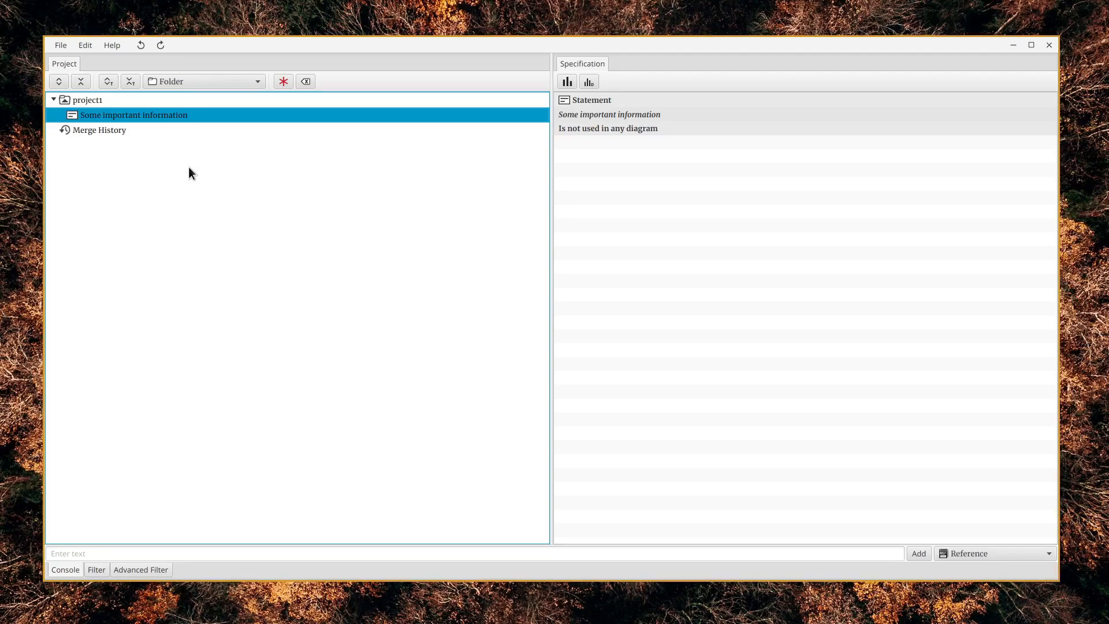
Save the project as project1.seth in the sa_projects_2023_01 folder under Documents
click(63, 46)
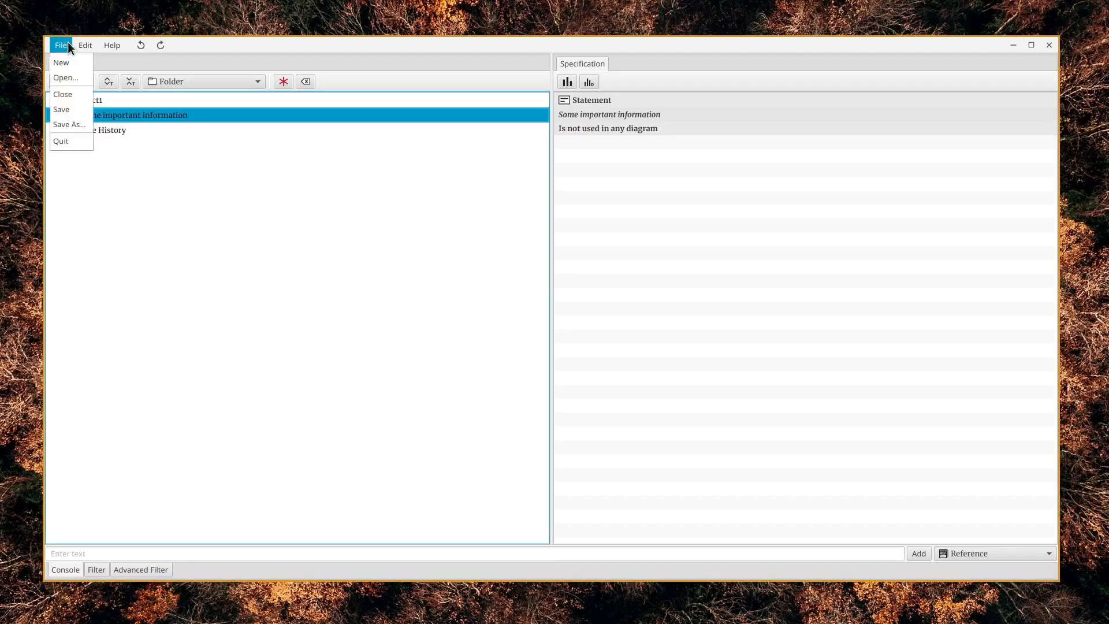
click(86, 110)
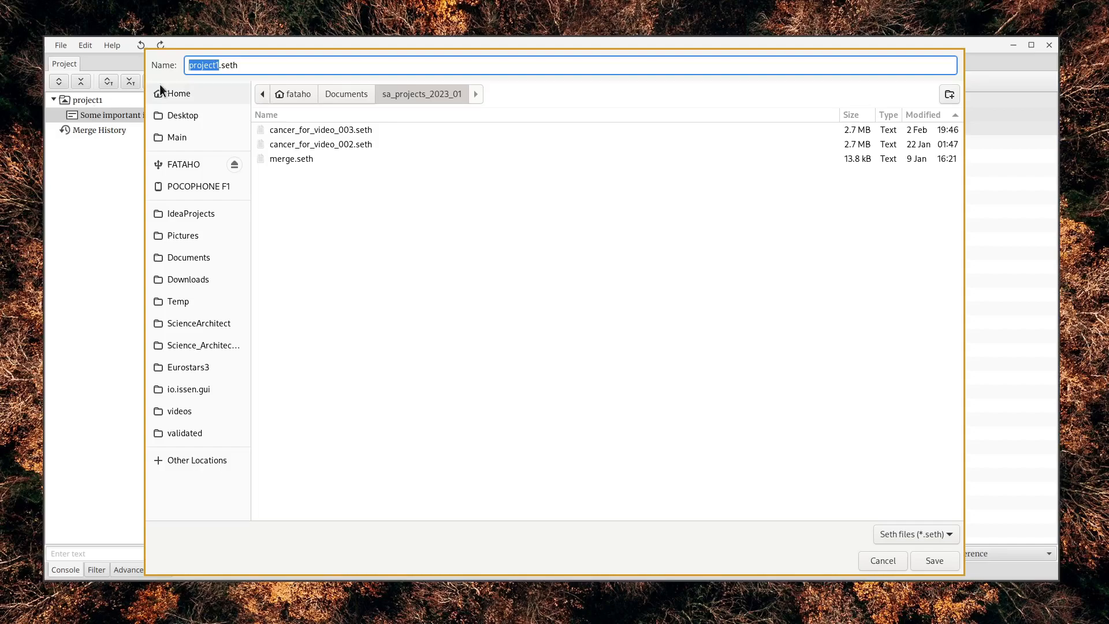
click(344, 93)
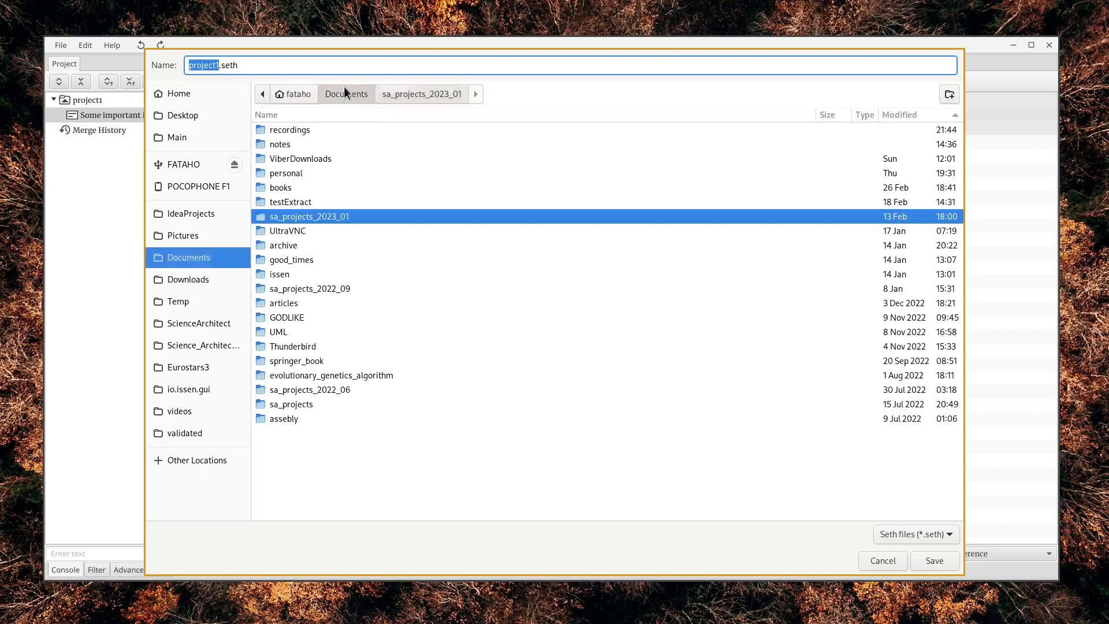
double_click(339, 217)
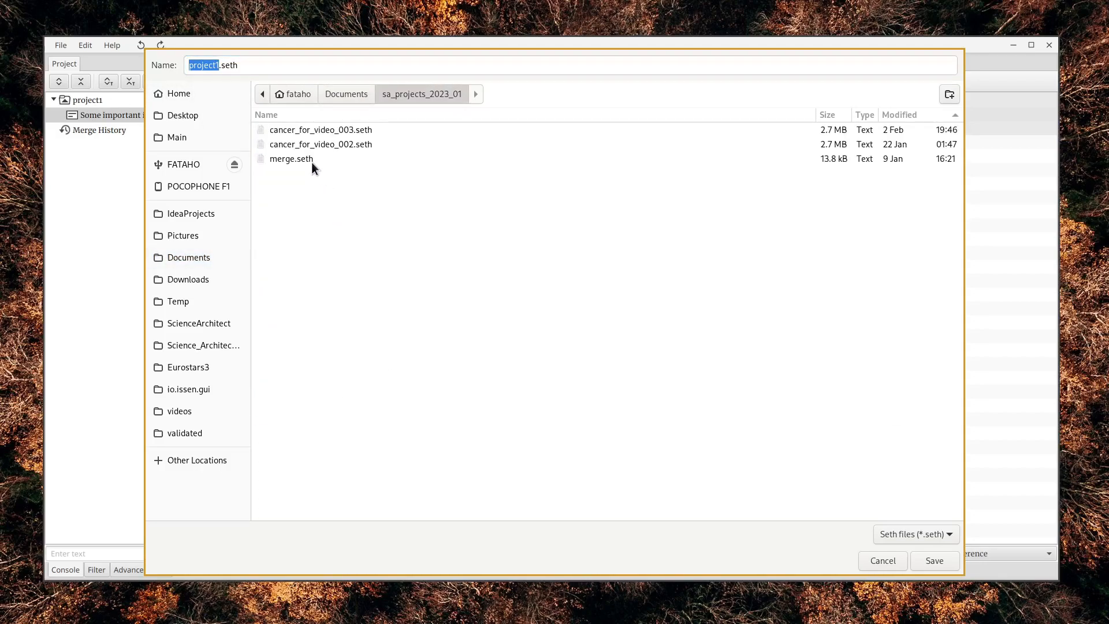
click(922, 558)
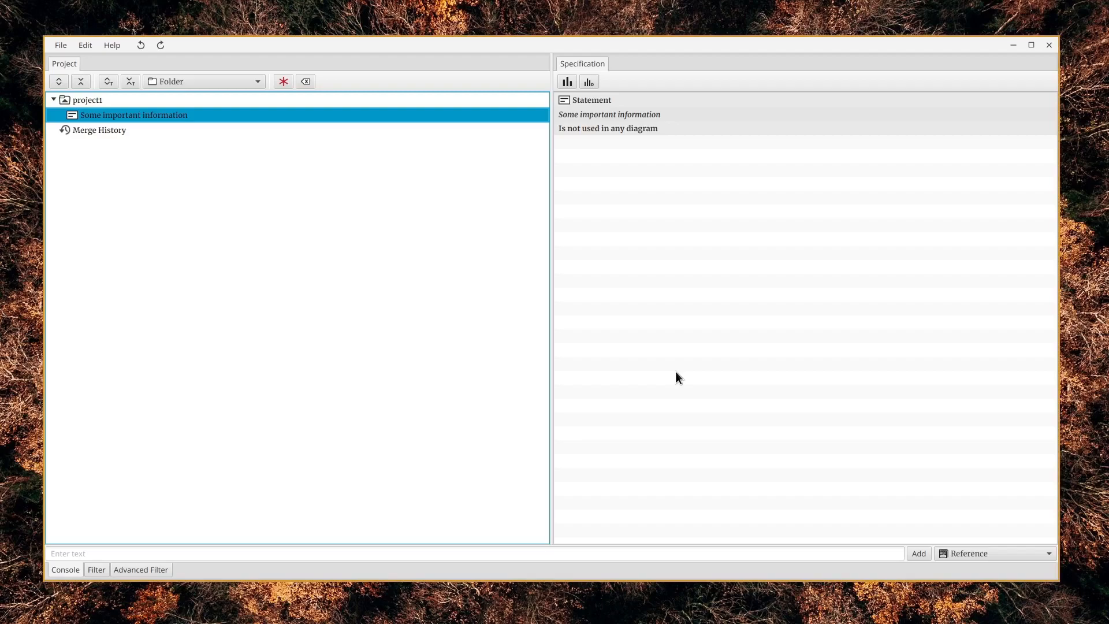
Open the existing project file cancer_for_video_002.seth from the sa_projects_2023_01 folder
click(67, 46)
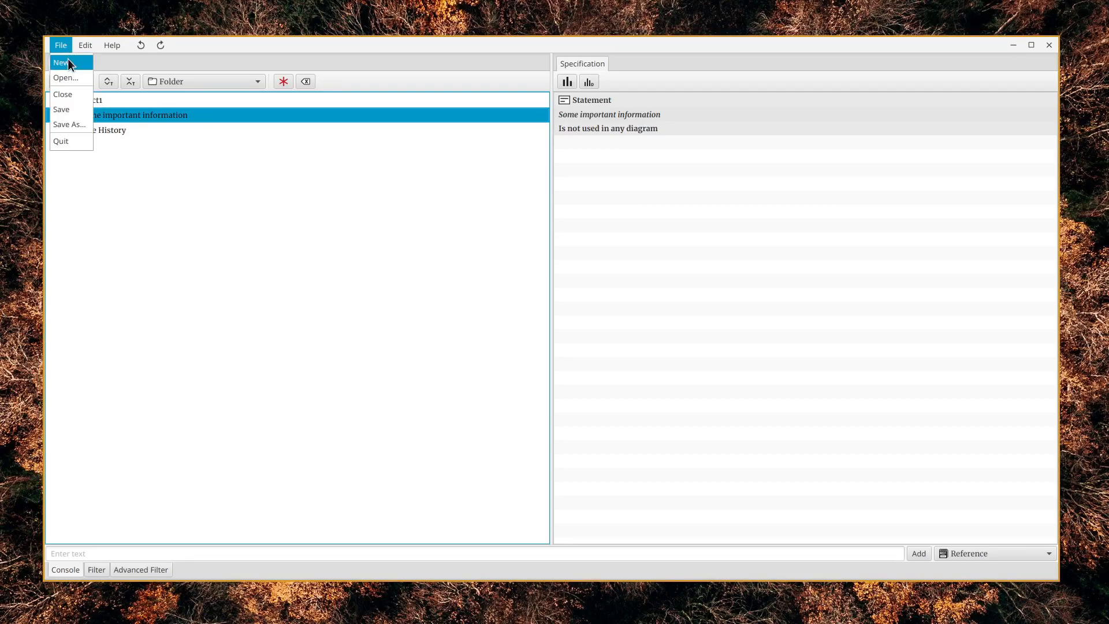
click(85, 78)
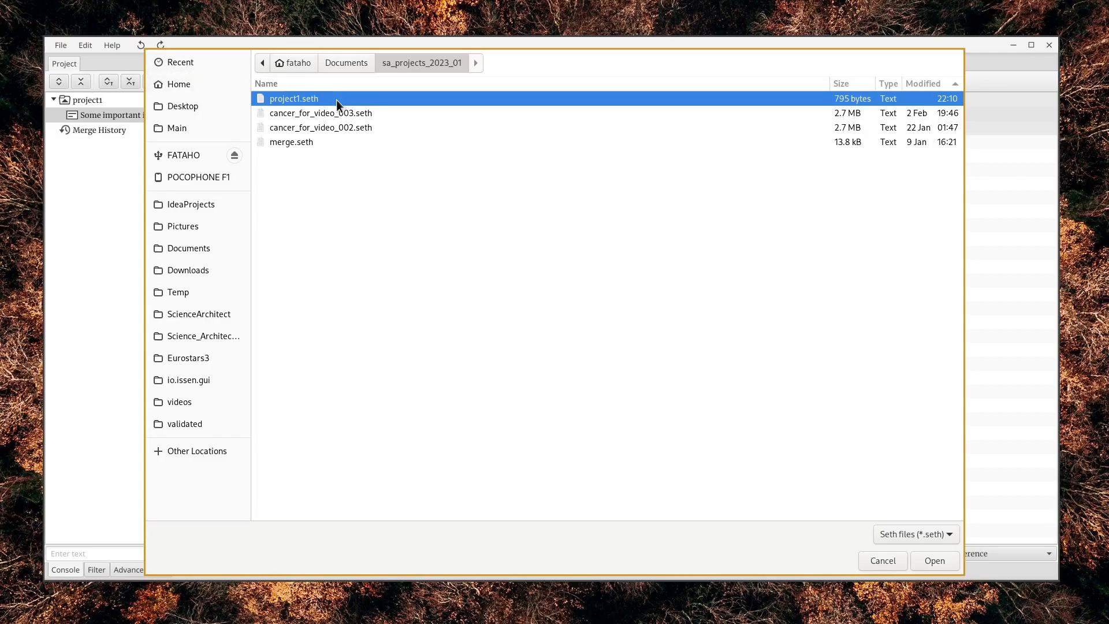
click(356, 127)
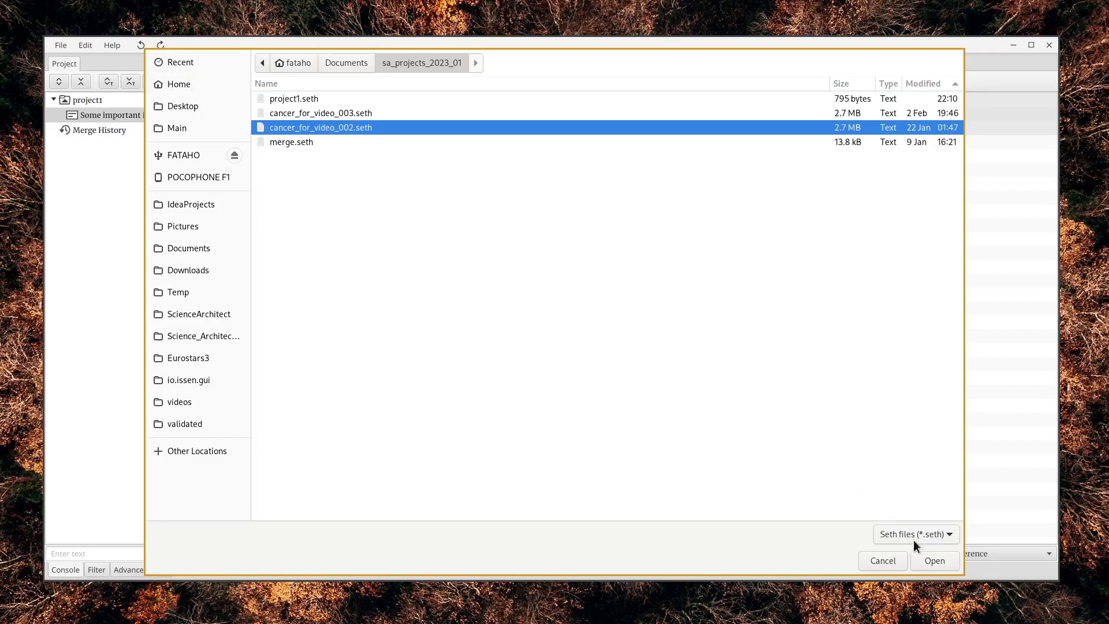
click(927, 560)
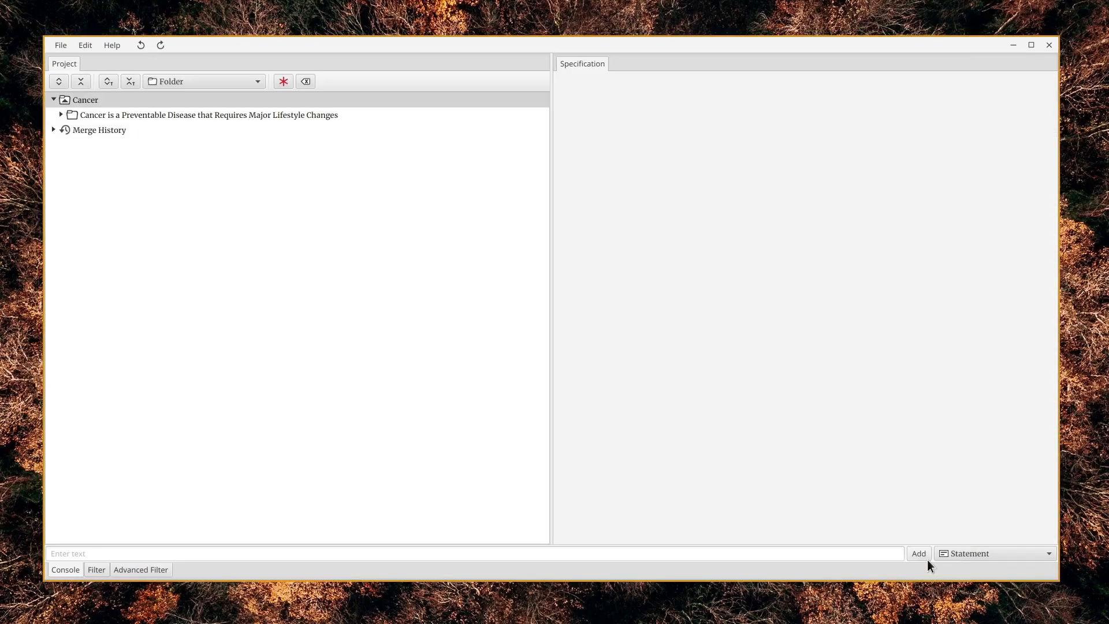
Expand the folder "Cancer is a Preventable Disease that Requires Major Lifestyle Changes" and its Introduction subfolder, and view the Introduction diagram's specification
click(60, 114)
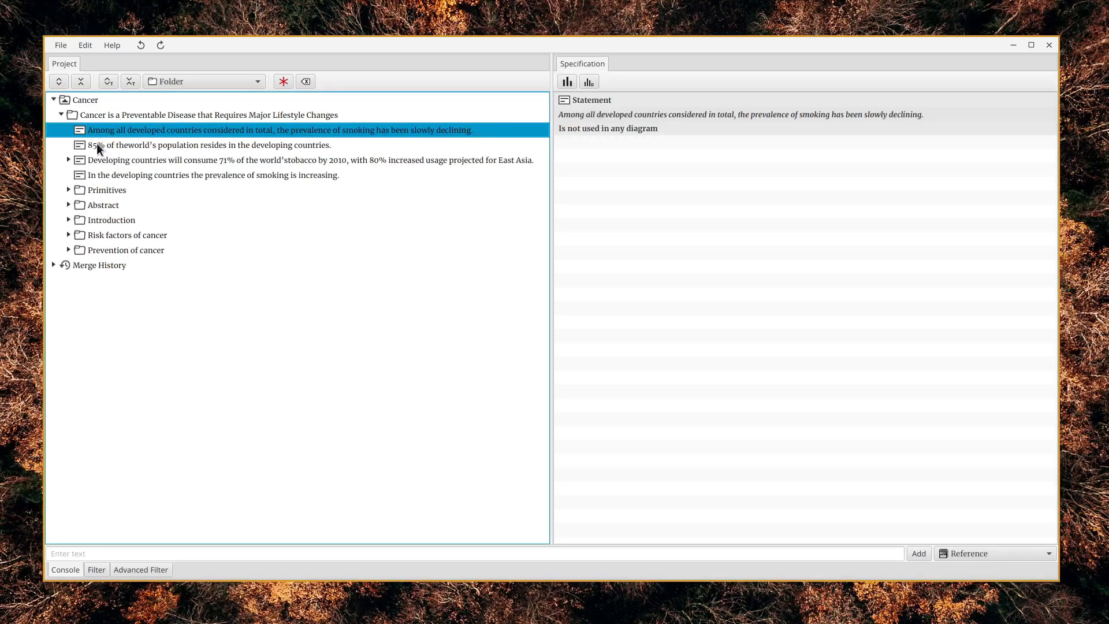
click(68, 220)
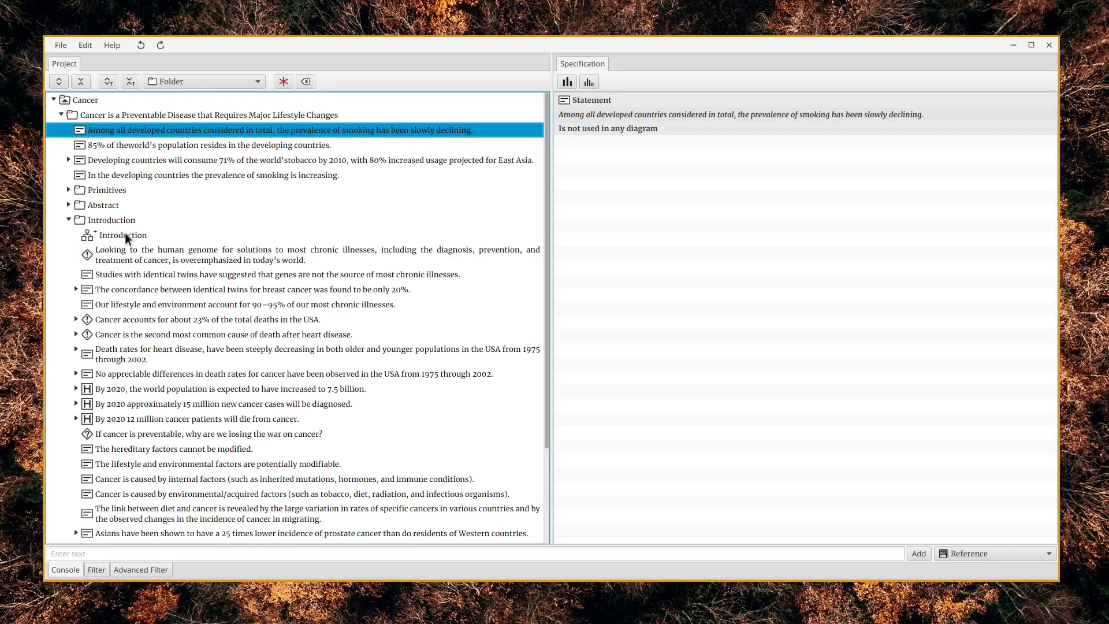
click(125, 236)
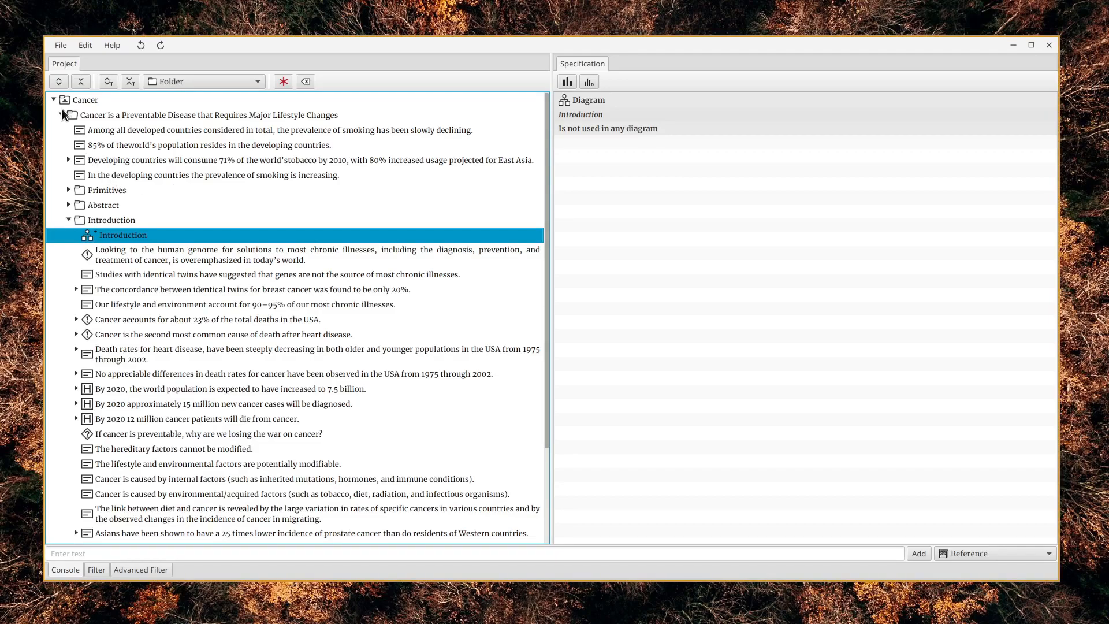
Open project1.seth from the sa_projects_2023_01 folder and view the specification of the "Some important information" statement
click(71, 47)
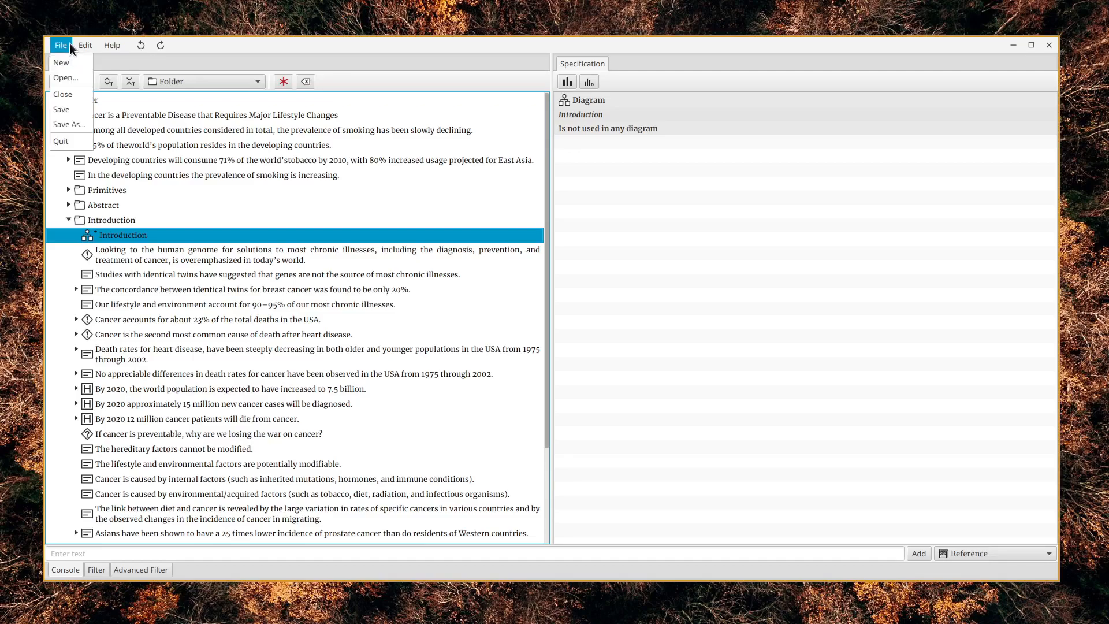
click(71, 77)
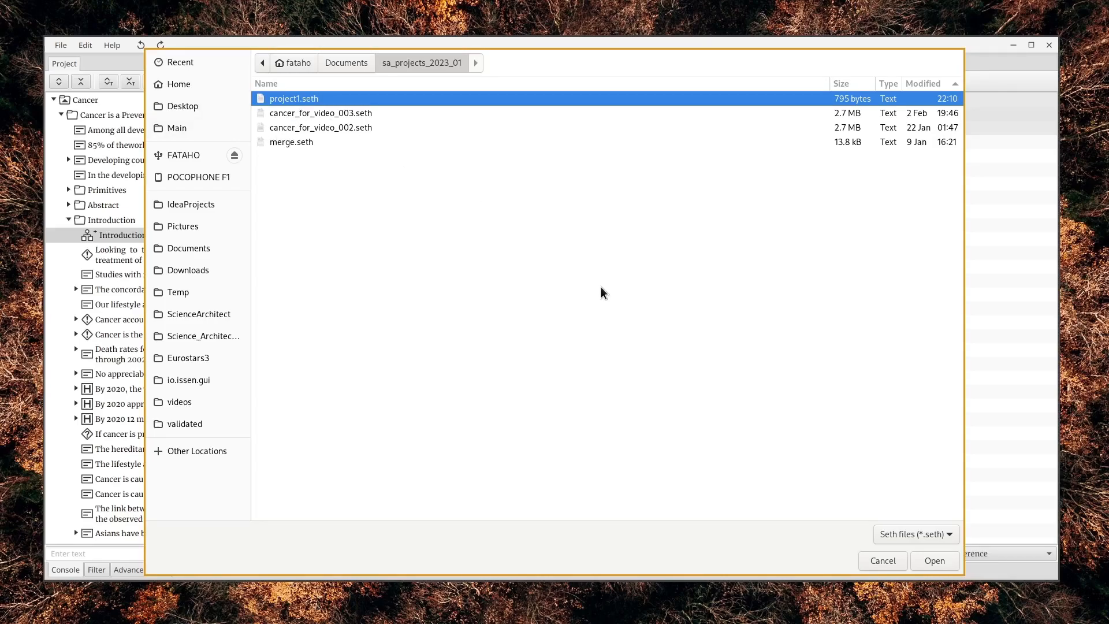
click(932, 561)
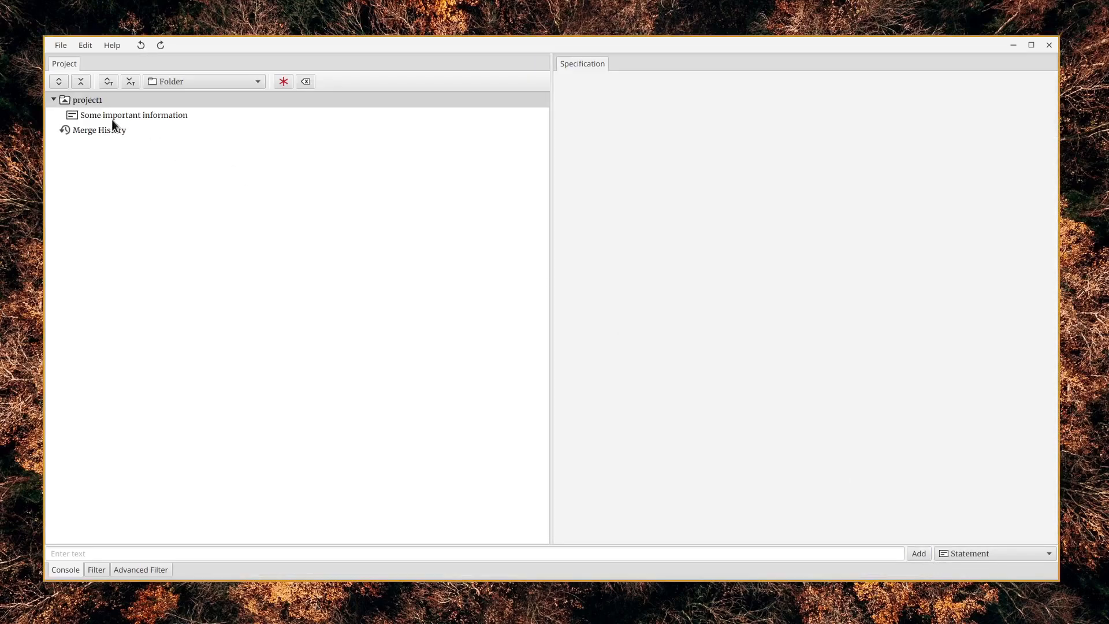
click(112, 112)
key(Up)
key(Down)
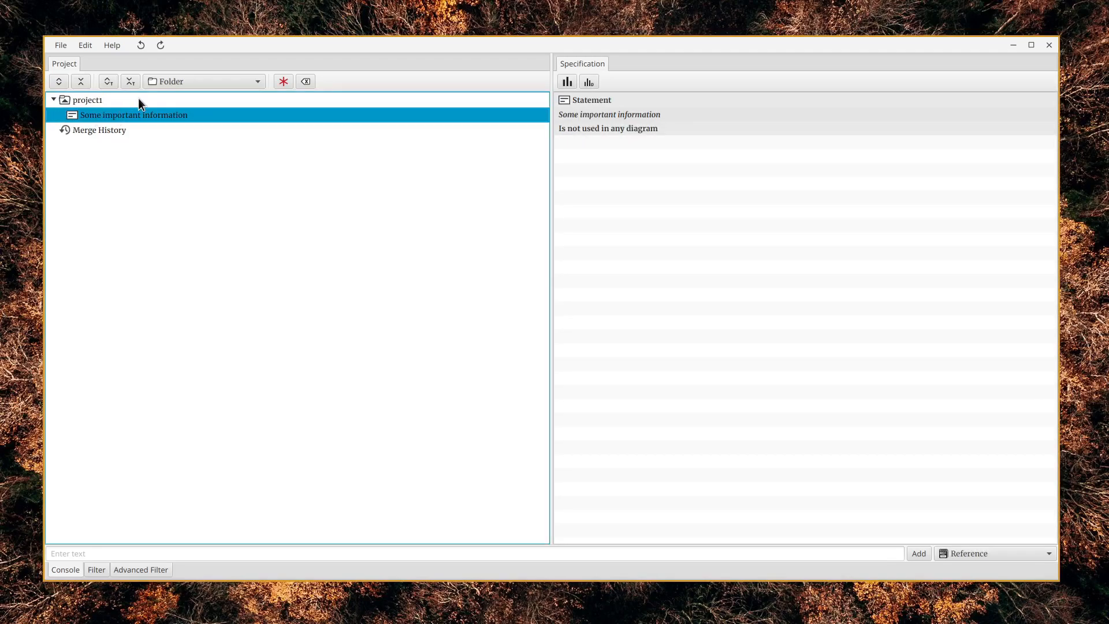
Add a folder named Folder1 directly under project1
click(139, 100)
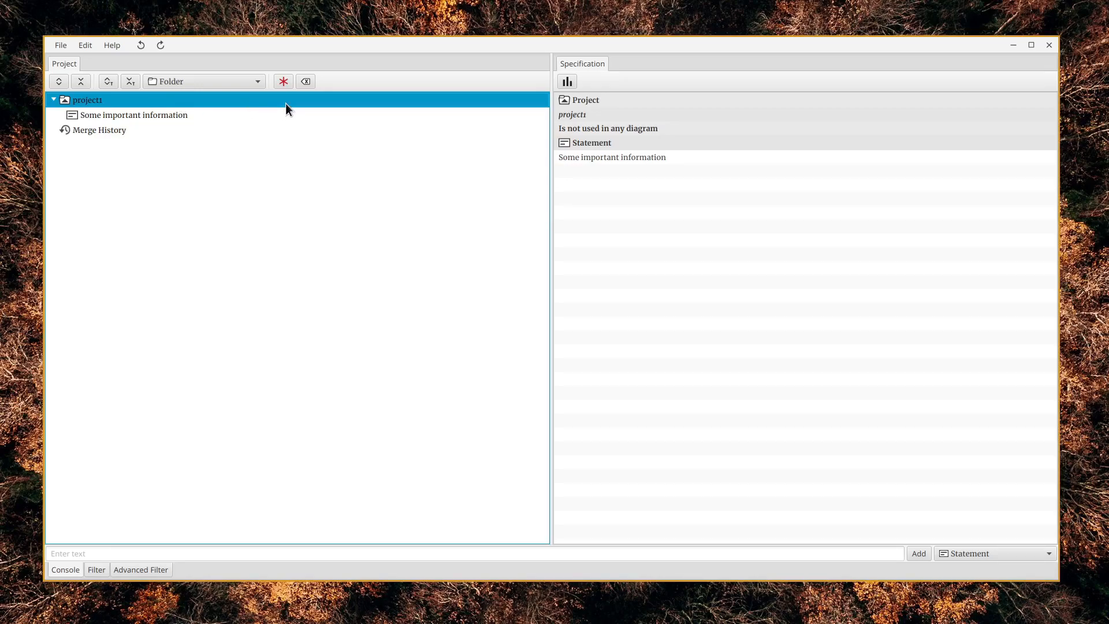
click(1031, 553)
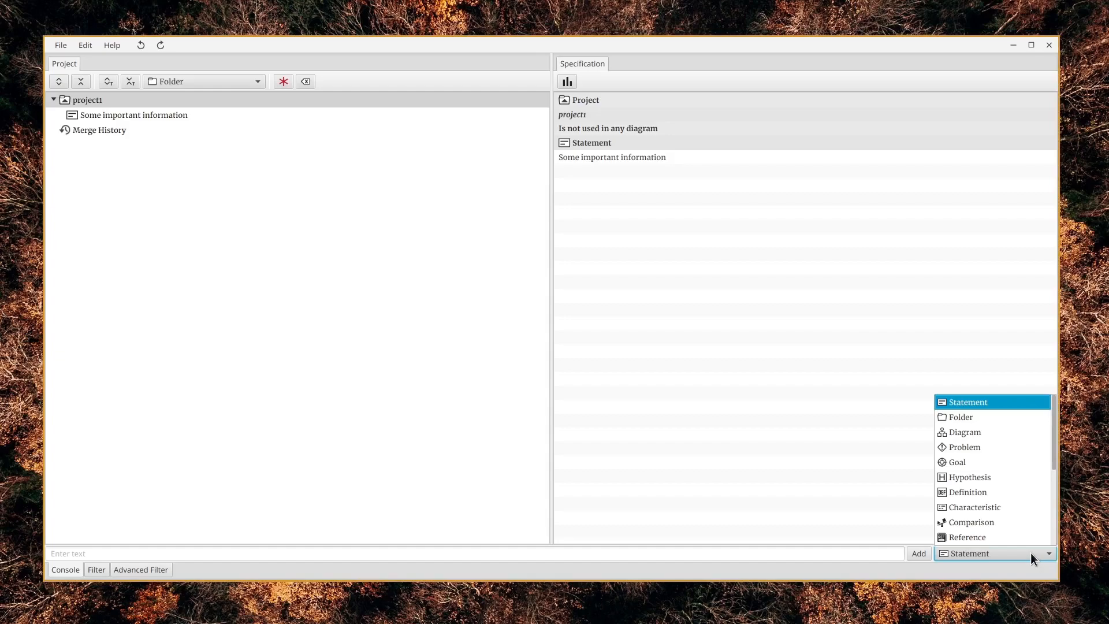
click(989, 416)
click(249, 553)
text(Folder1)
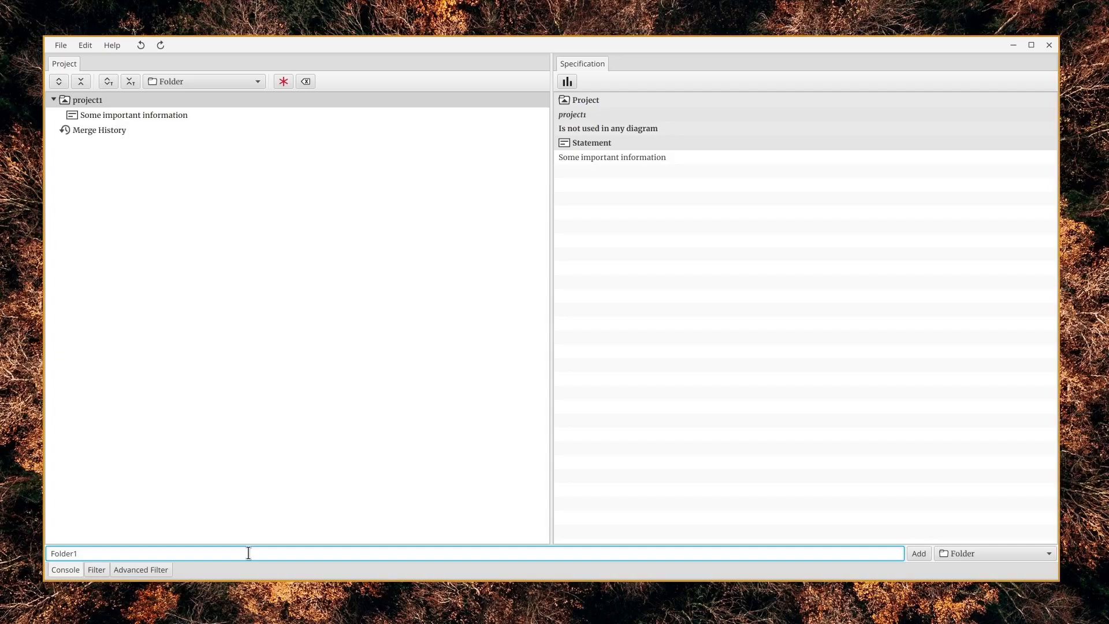
key(Return)
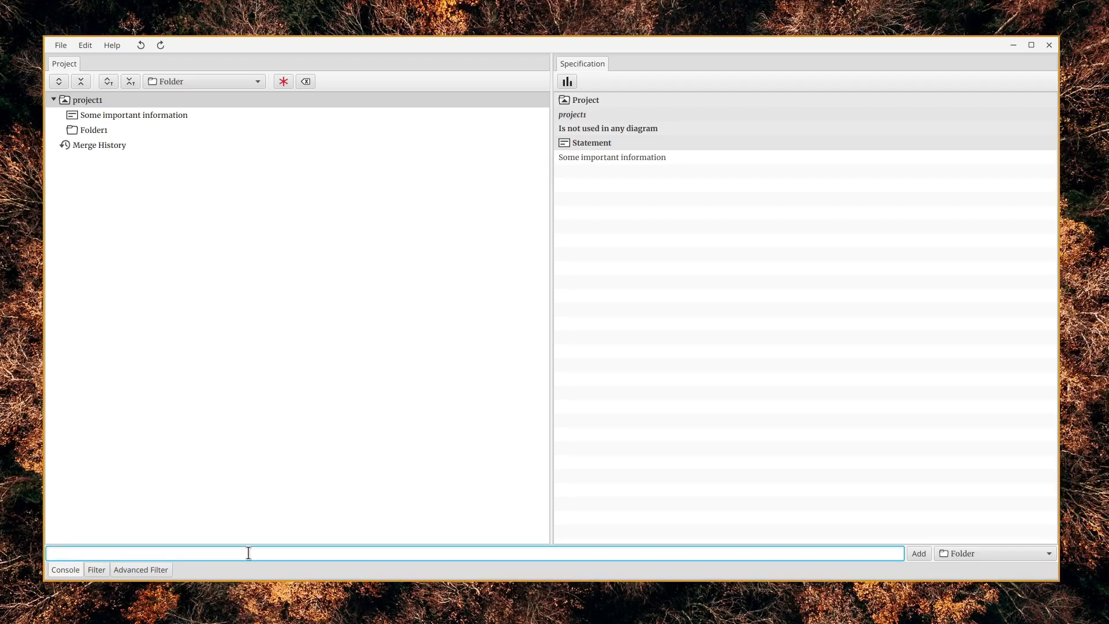
Add a subfolder named Folder2 inside Folder1
click(145, 132)
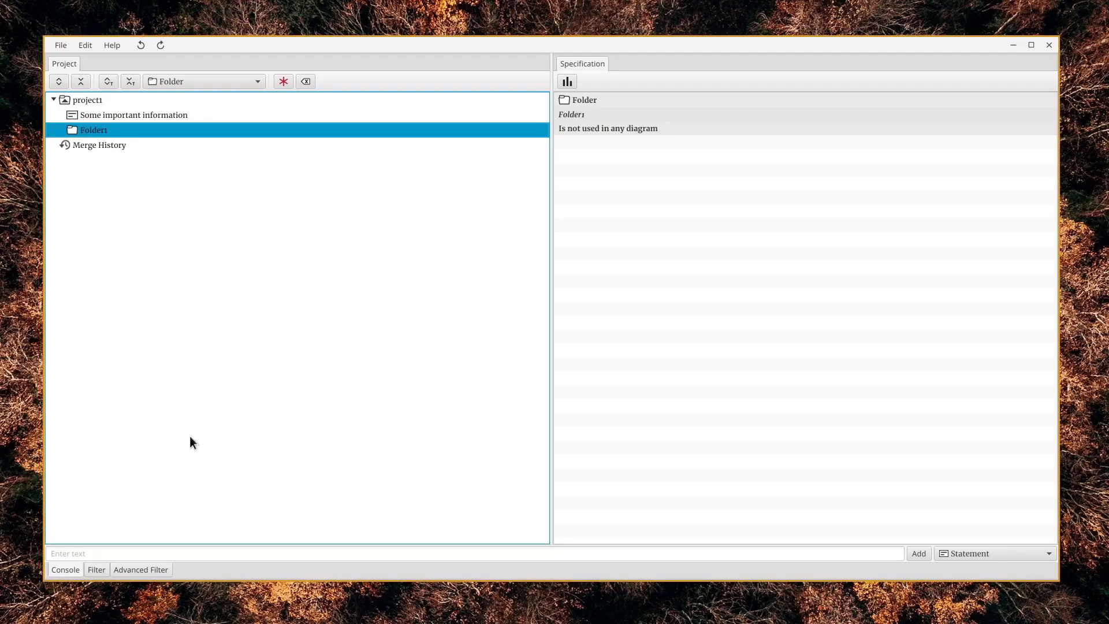
click(1011, 553)
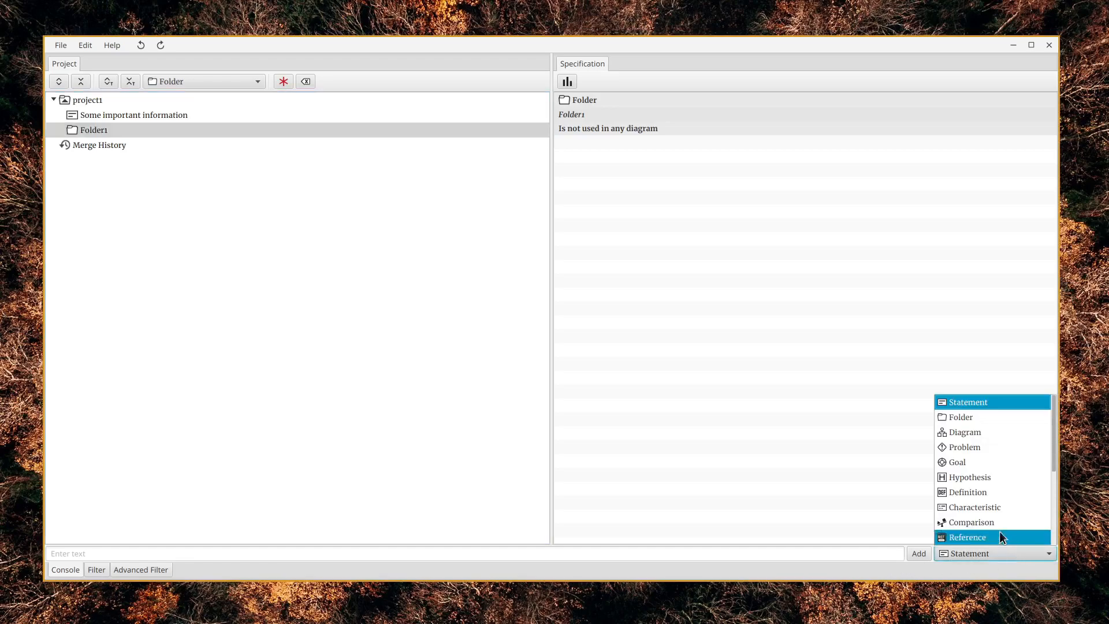
click(989, 418)
click(843, 550)
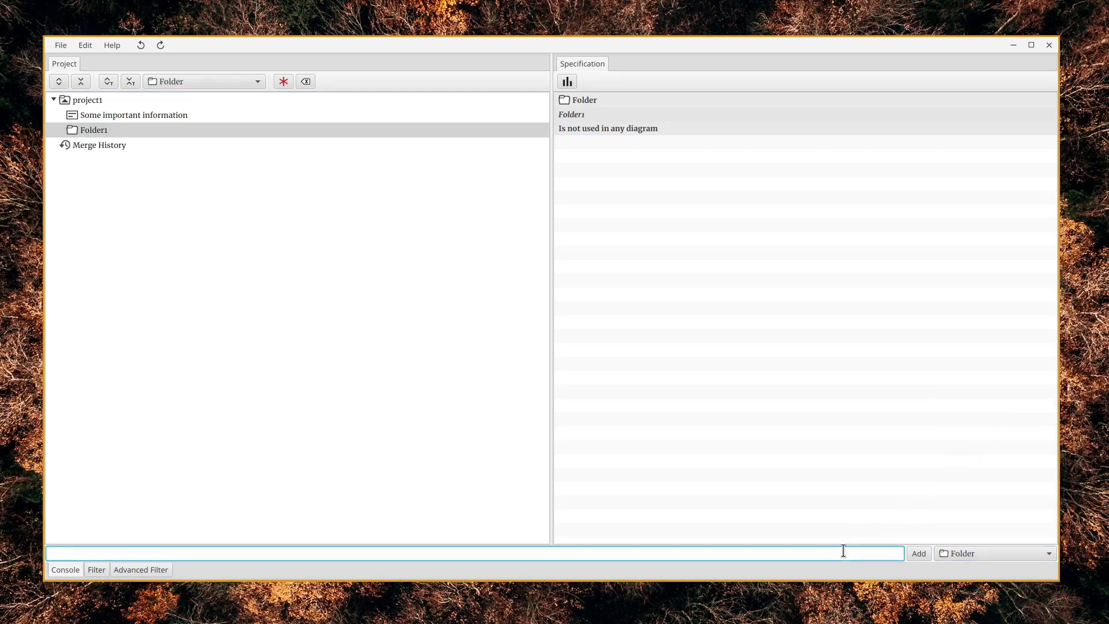
text(Folder2)
click(919, 554)
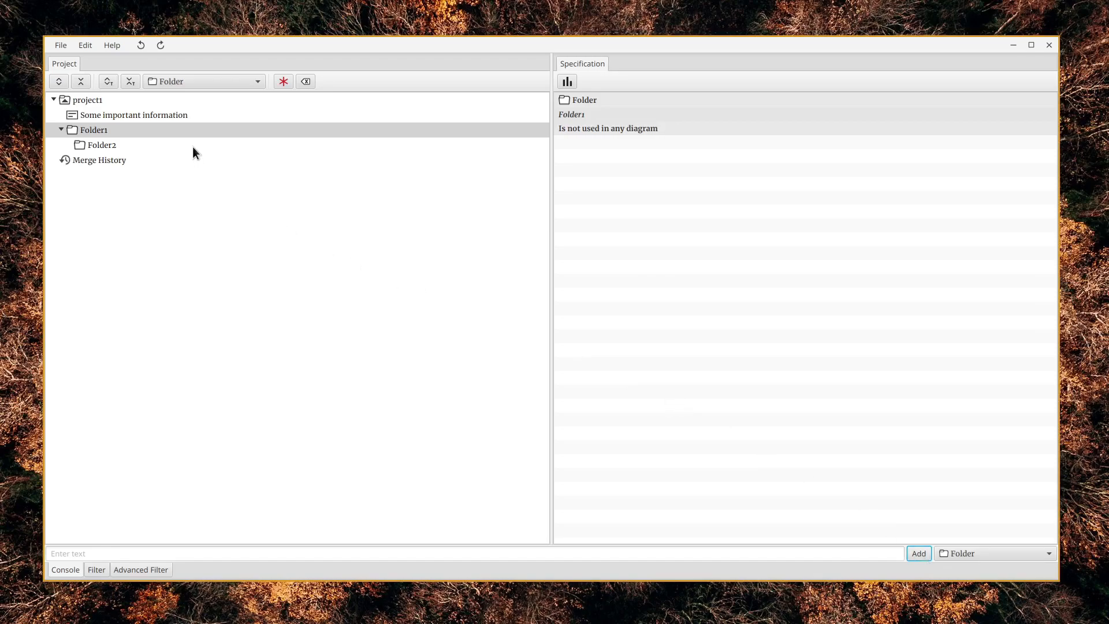
Add a component of type Statement named Statement1 inside Folder2
click(193, 144)
click(196, 129)
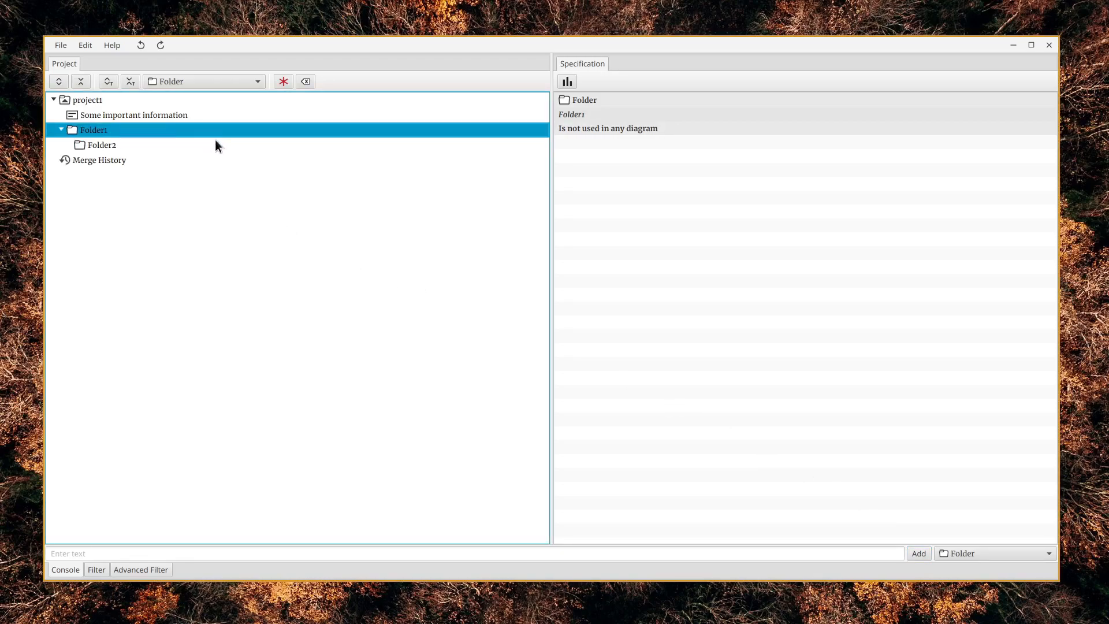
click(215, 144)
click(200, 553)
text(statement)
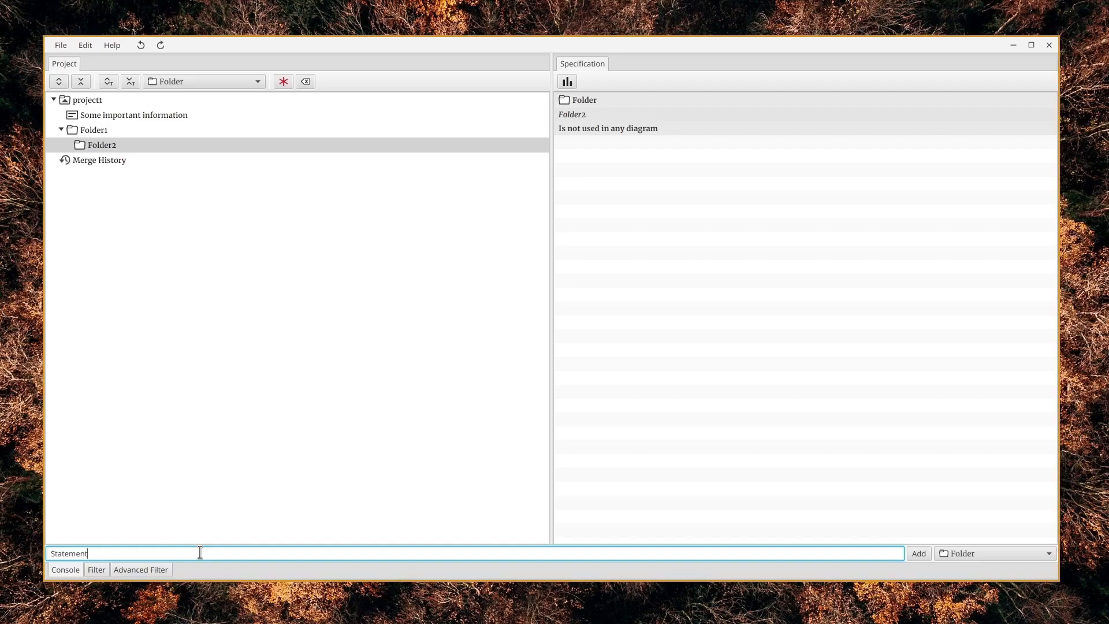
text(1)
click(1003, 554)
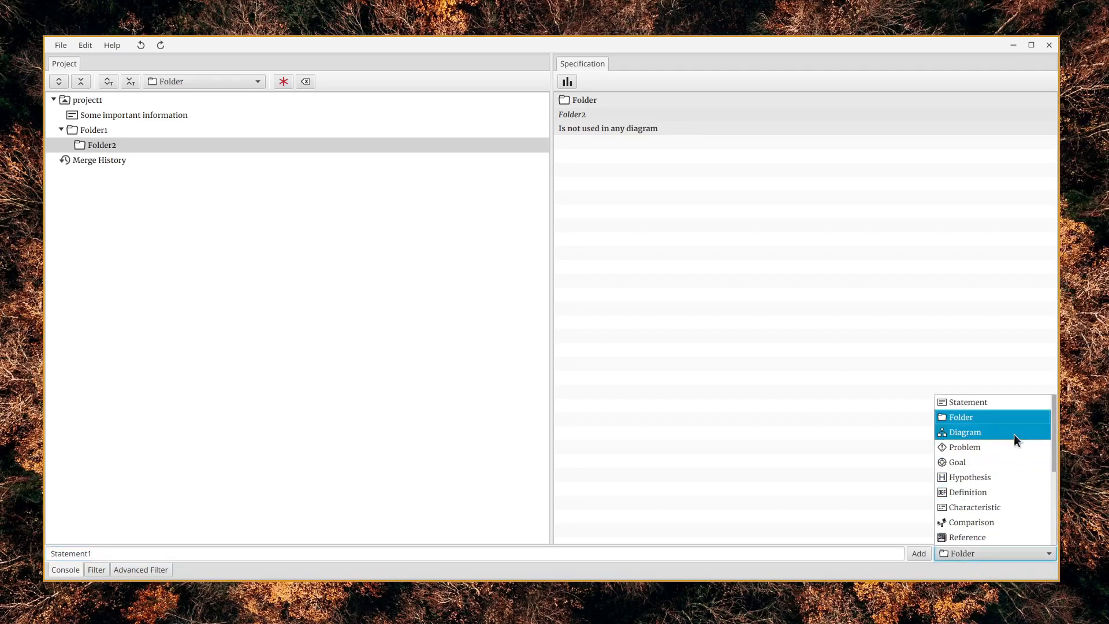
click(1017, 402)
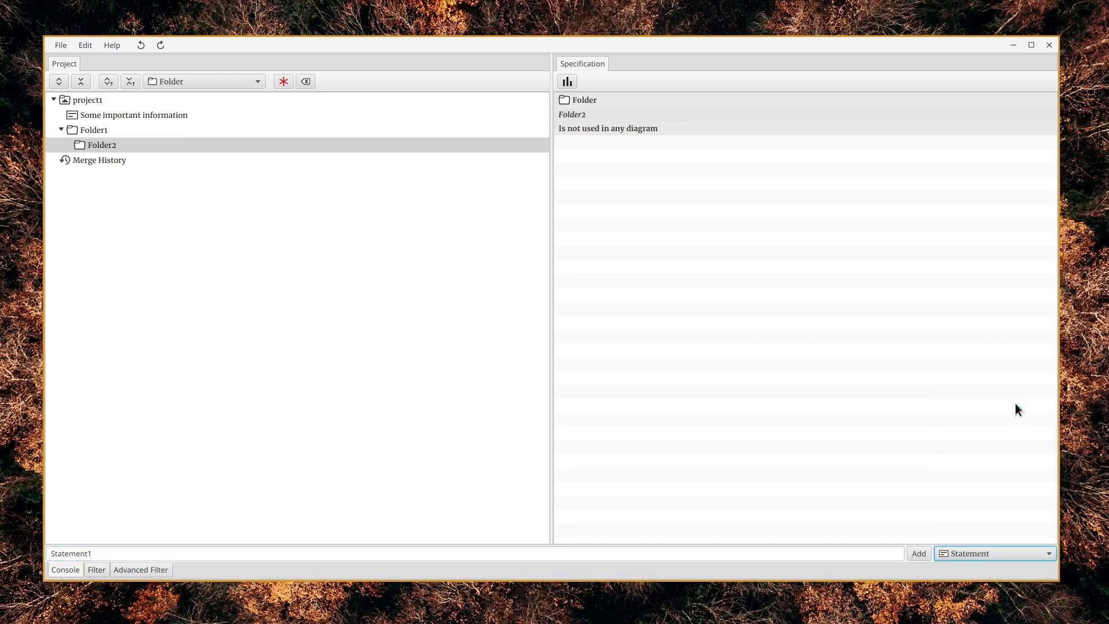
click(919, 554)
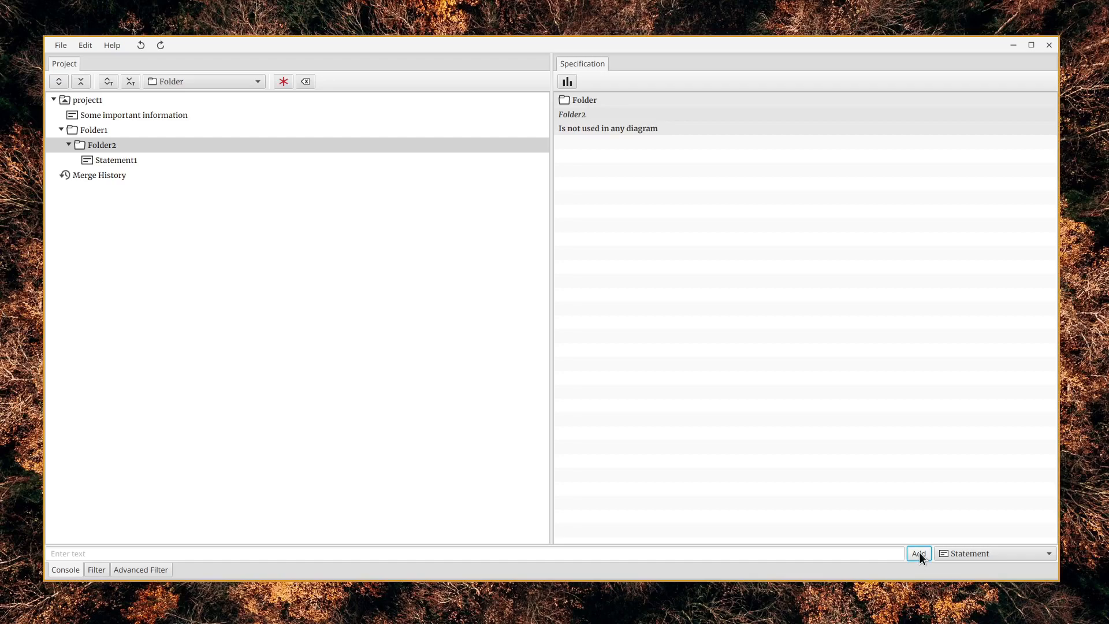
Add a statement named Statement2 directly inside Folder1
click(153, 130)
click(175, 554)
text(Statement2)
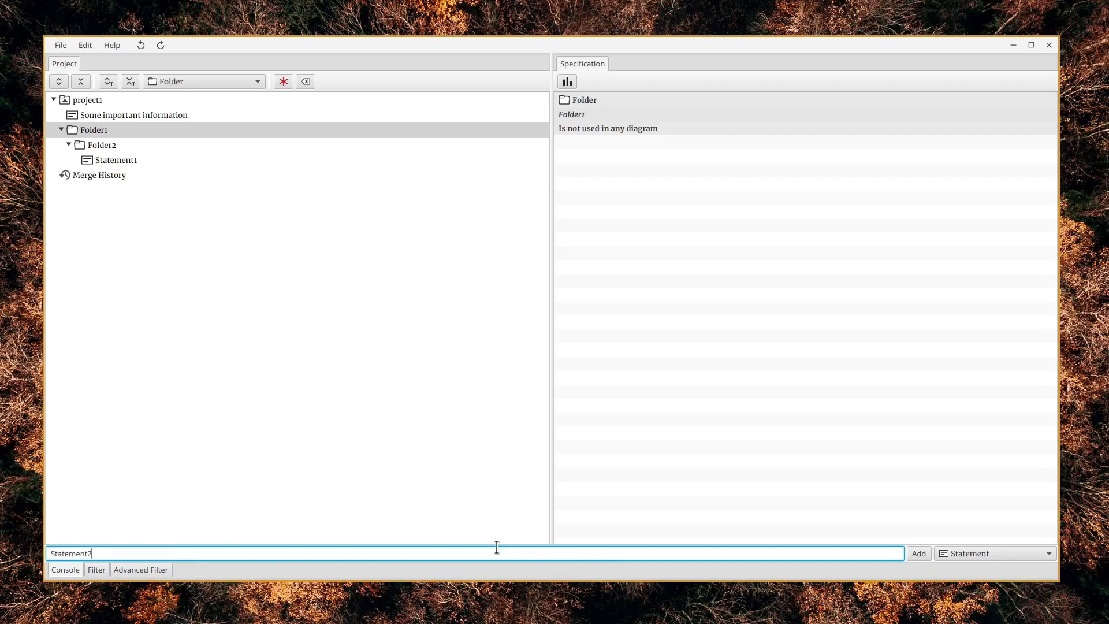
click(923, 553)
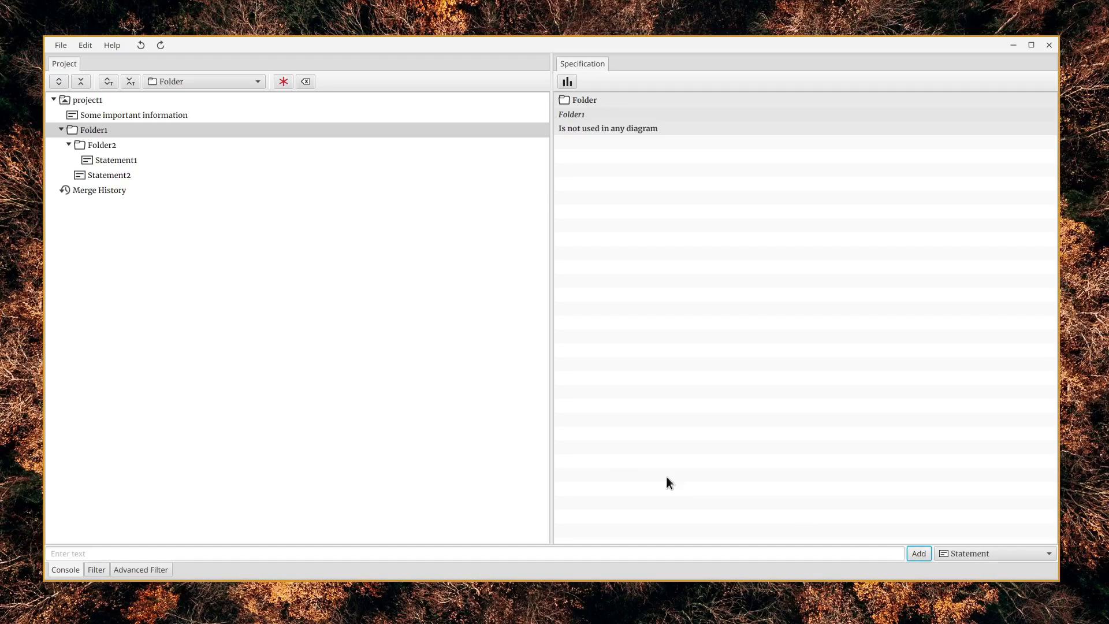
Add a comment with the text "Commnet1" to Statement1
click(249, 161)
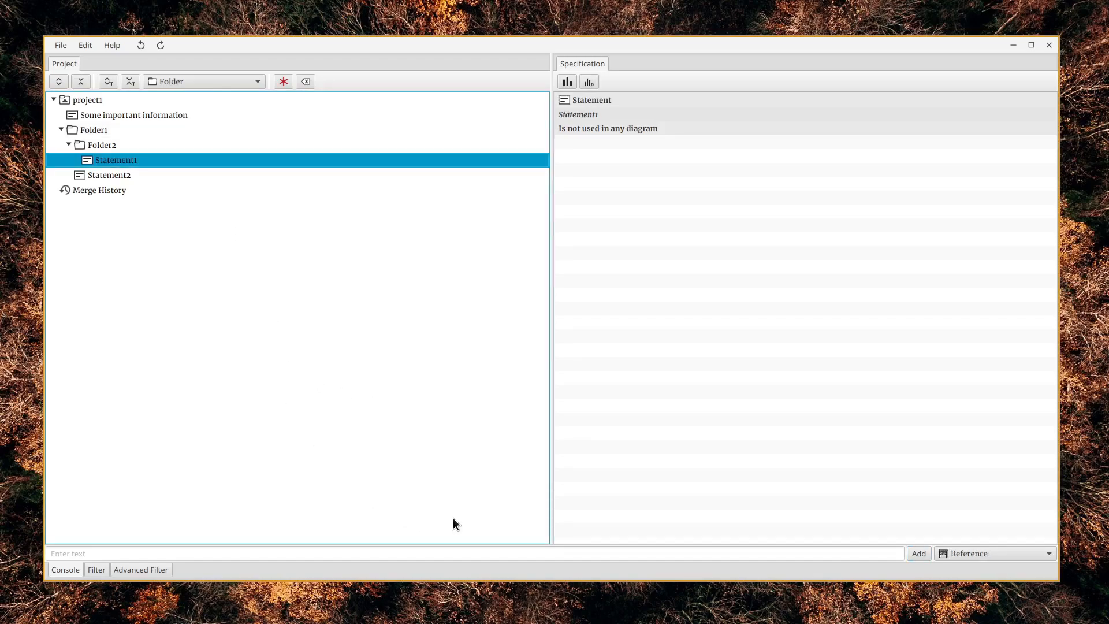
click(1029, 553)
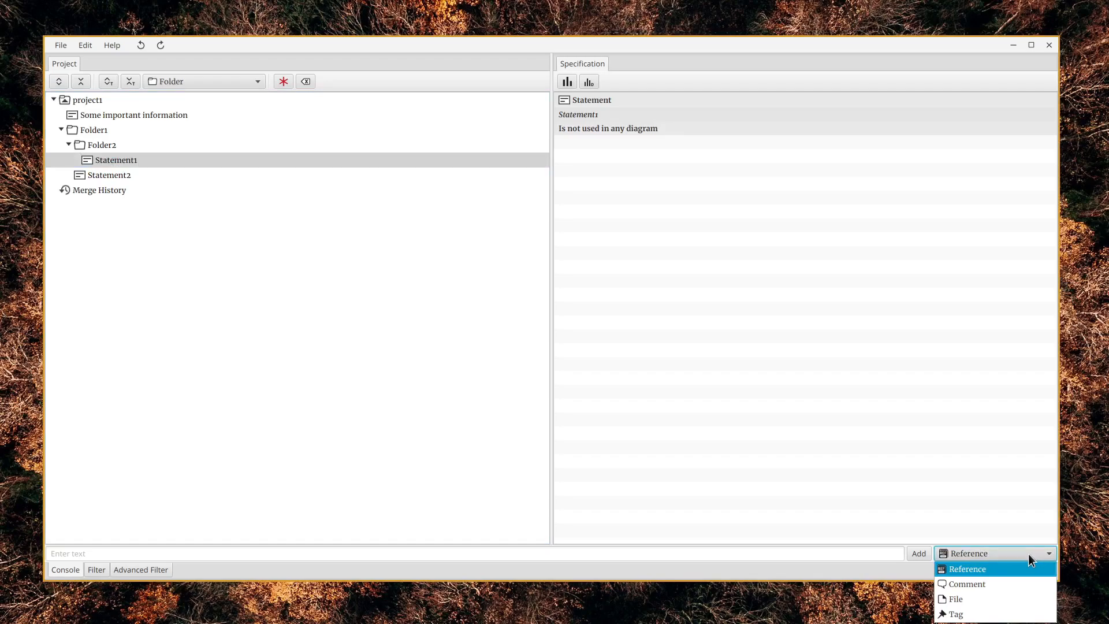
click(992, 583)
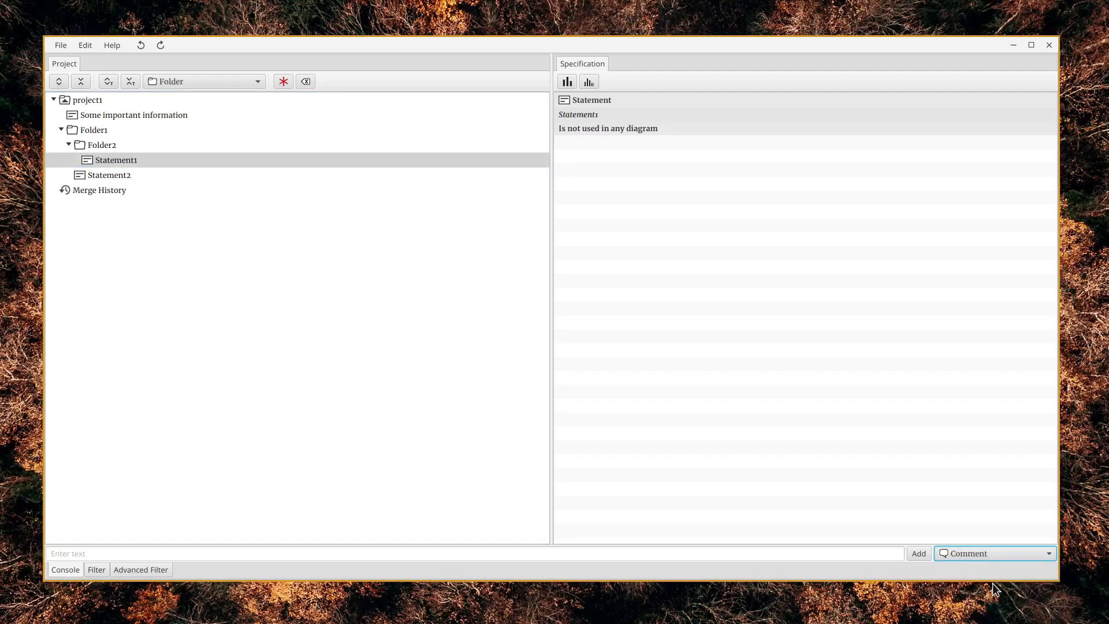
click(768, 551)
text(C)
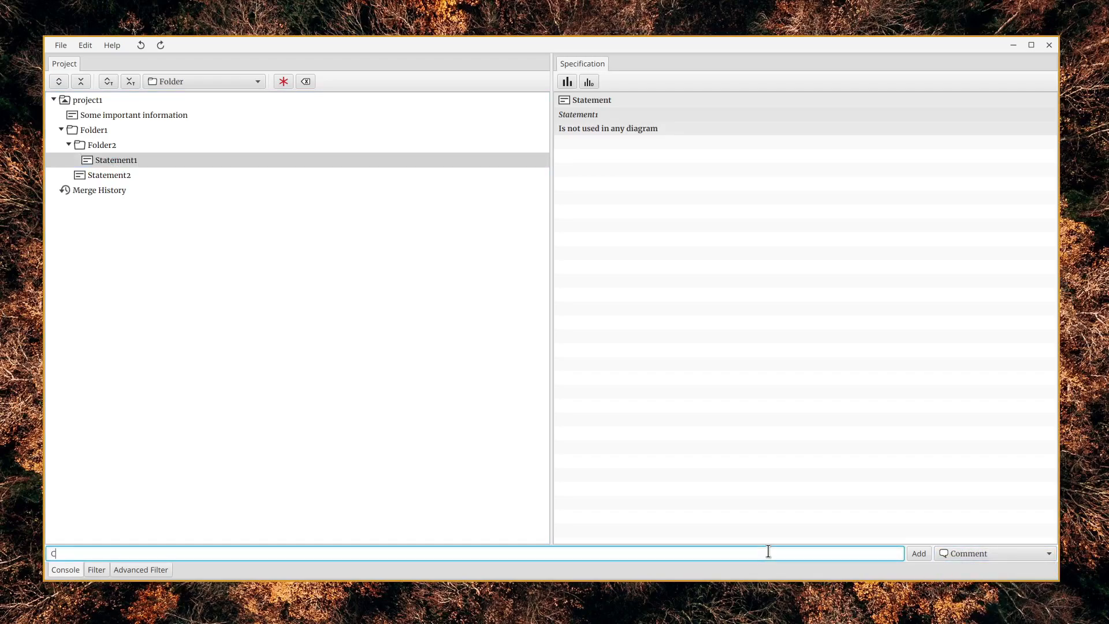
text(ommnet1)
click(919, 555)
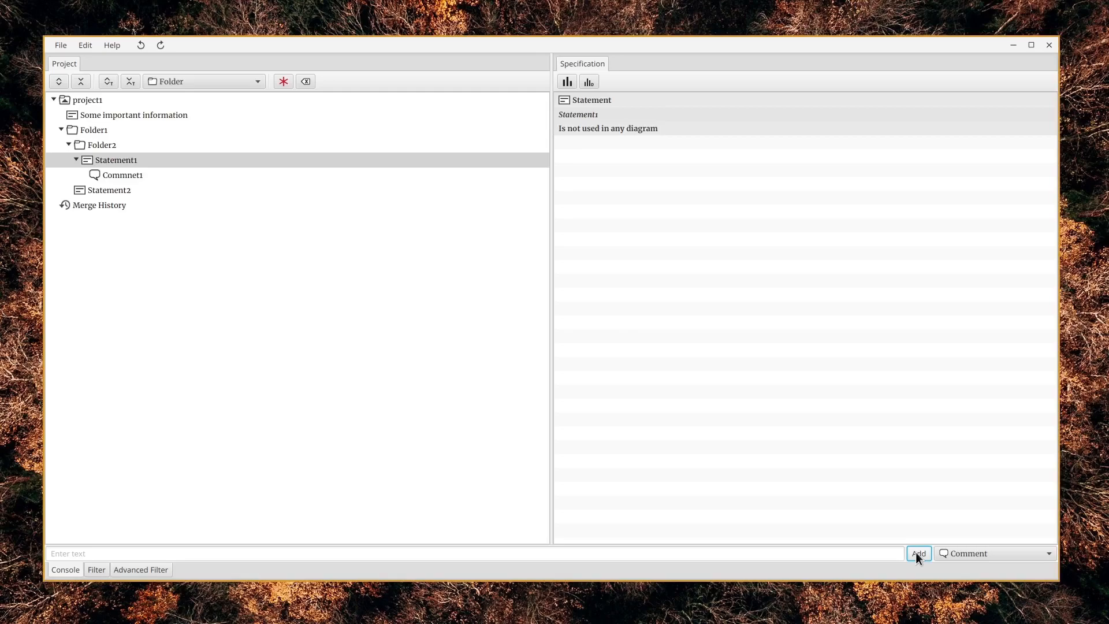
Add a reference with the text "Reference information" to Statement1
click(1025, 554)
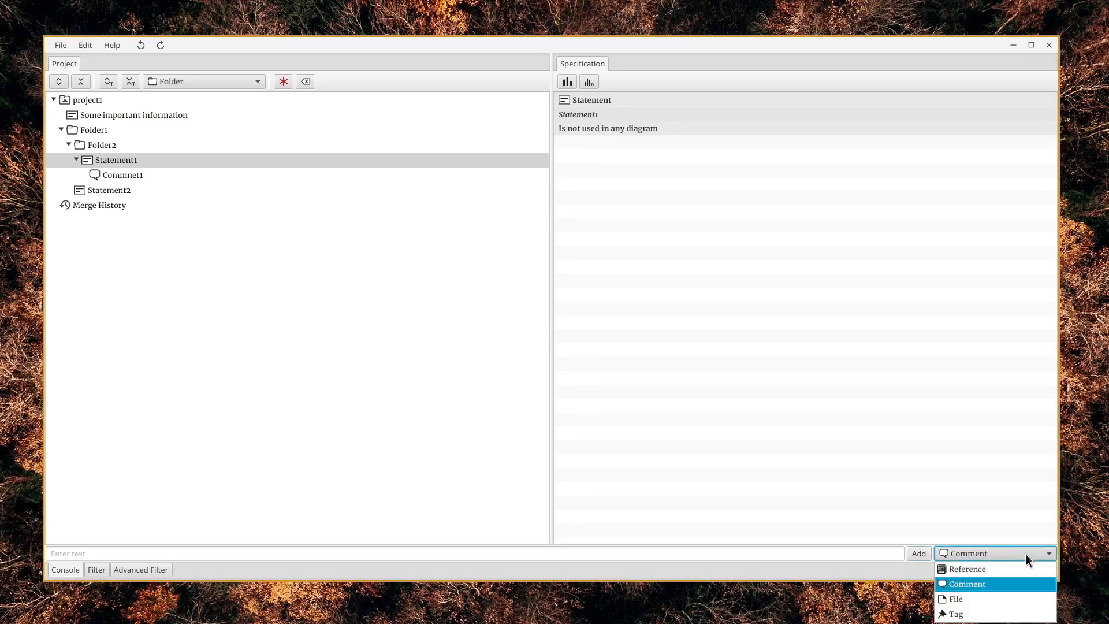
click(1019, 564)
click(849, 553)
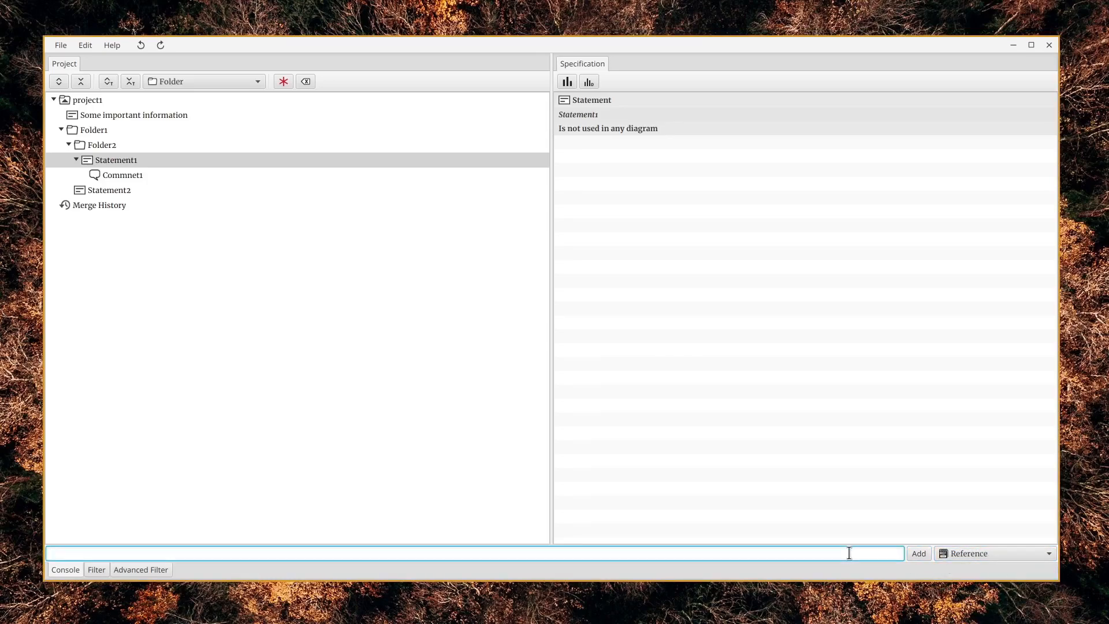
text(Reference information)
click(919, 554)
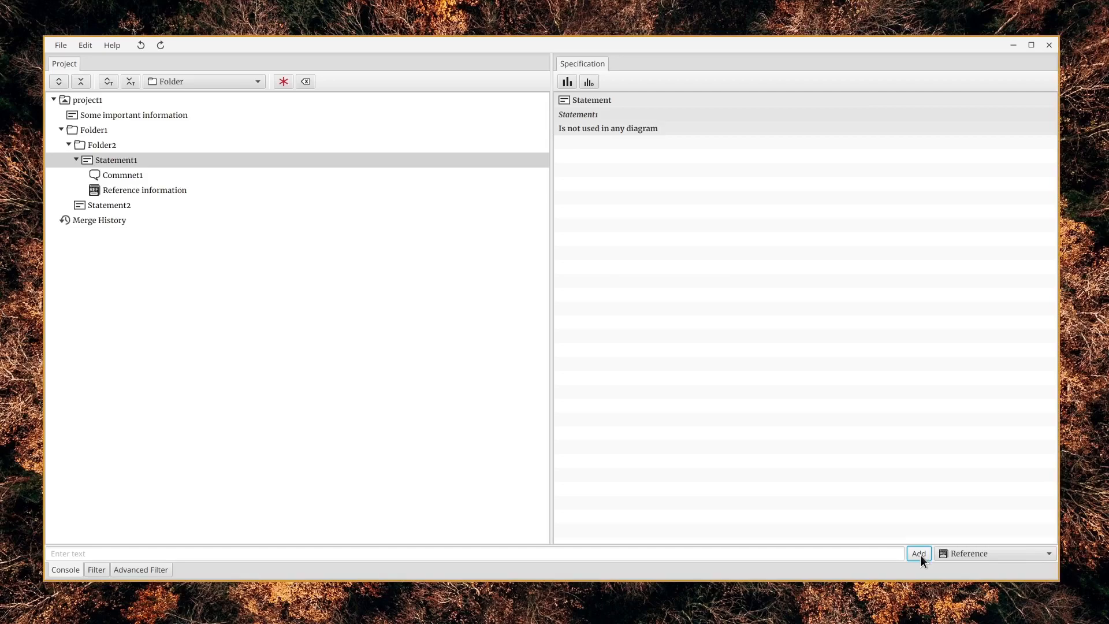
Attach file.txt from the folder directory under Documents to Statement1 as a File, and open the file through its link
click(1013, 553)
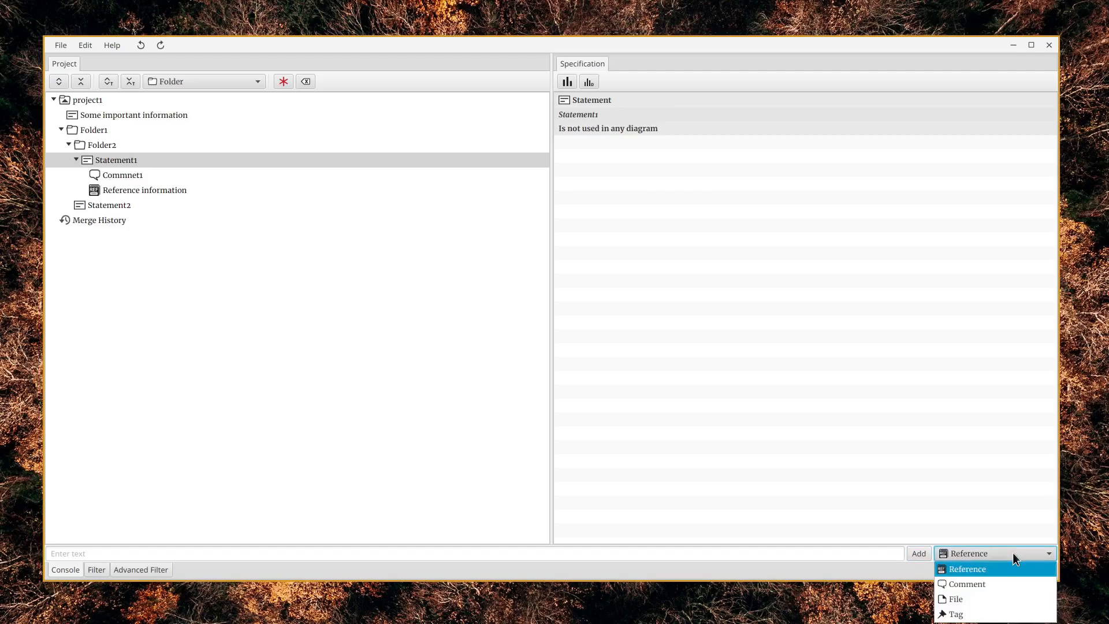
click(1001, 600)
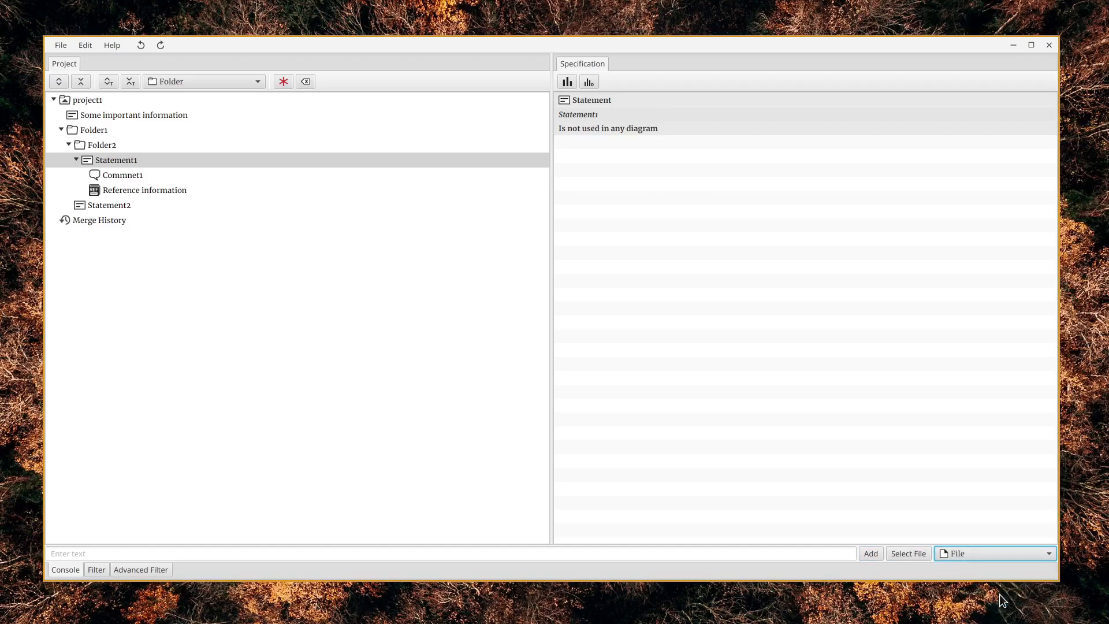
click(912, 552)
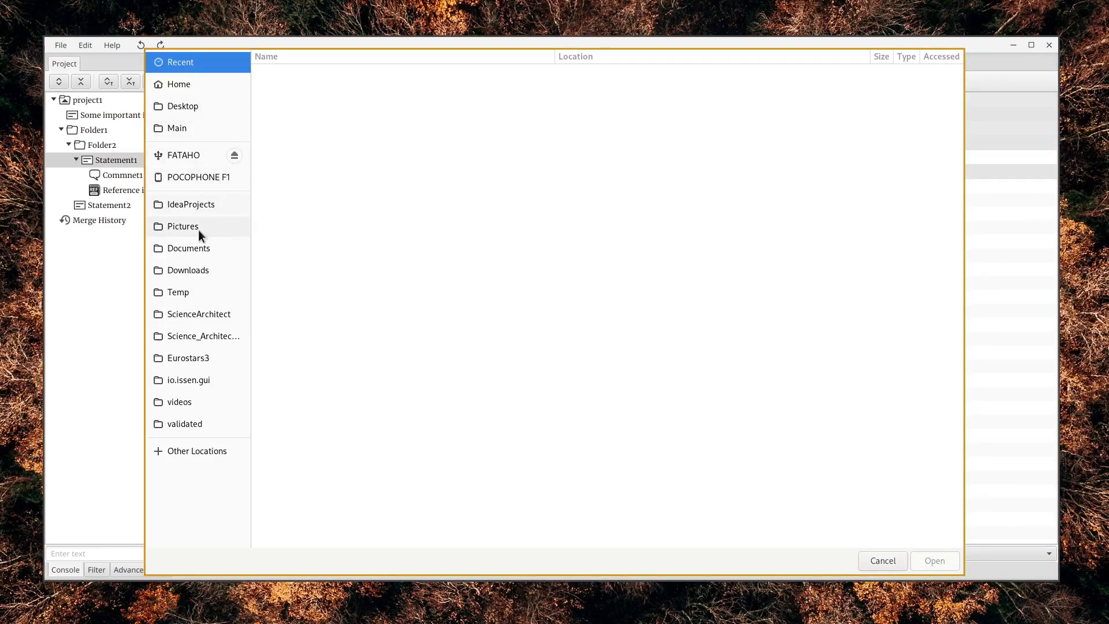
click(199, 247)
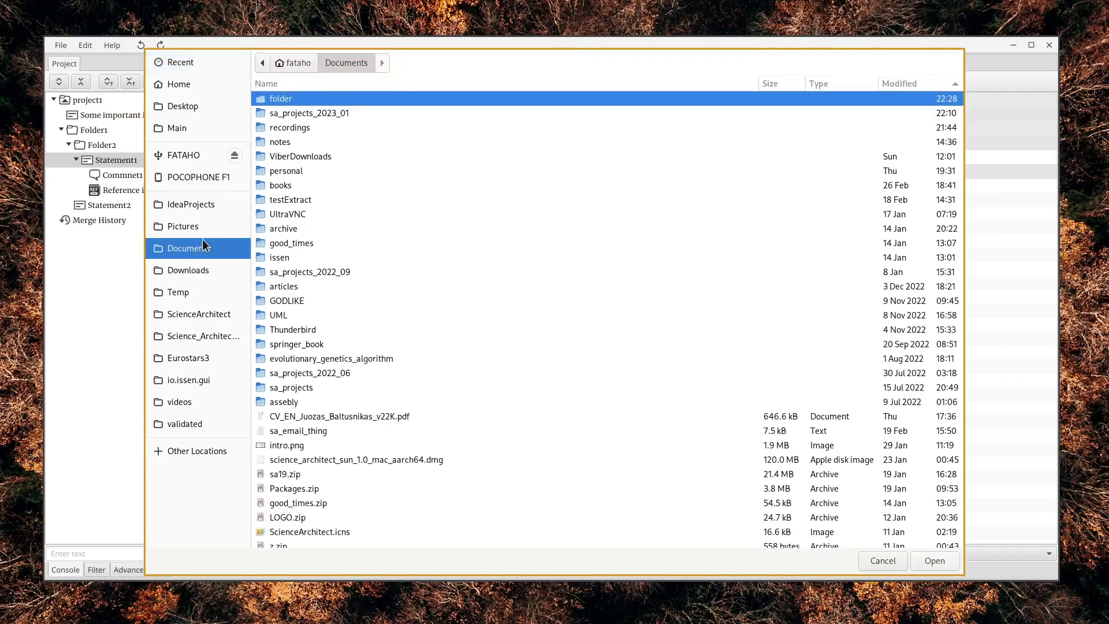
double_click(290, 98)
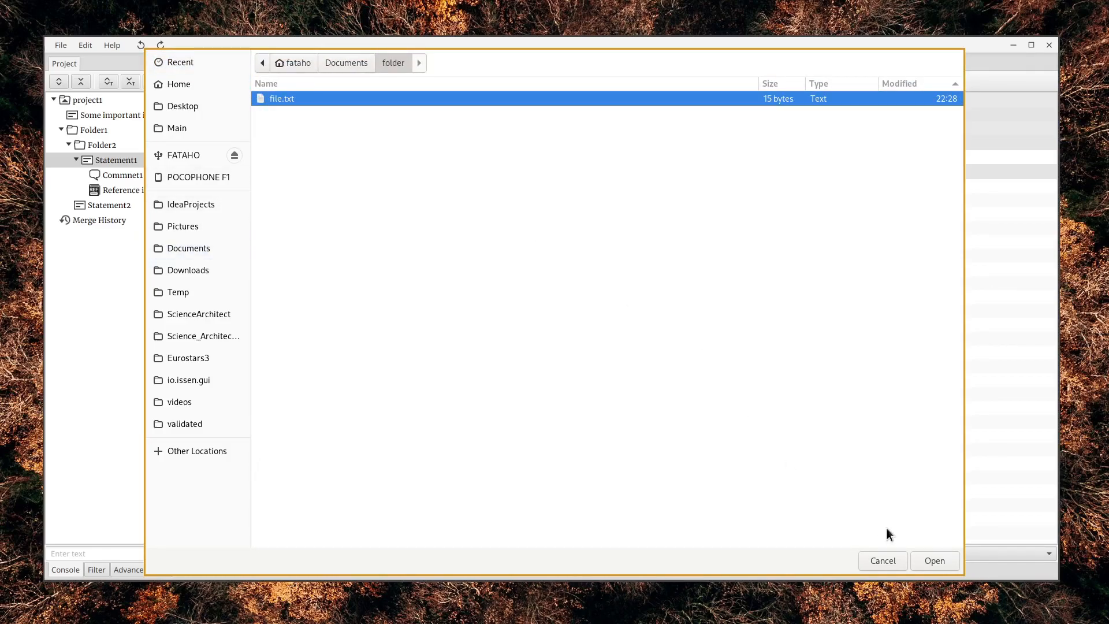
click(933, 560)
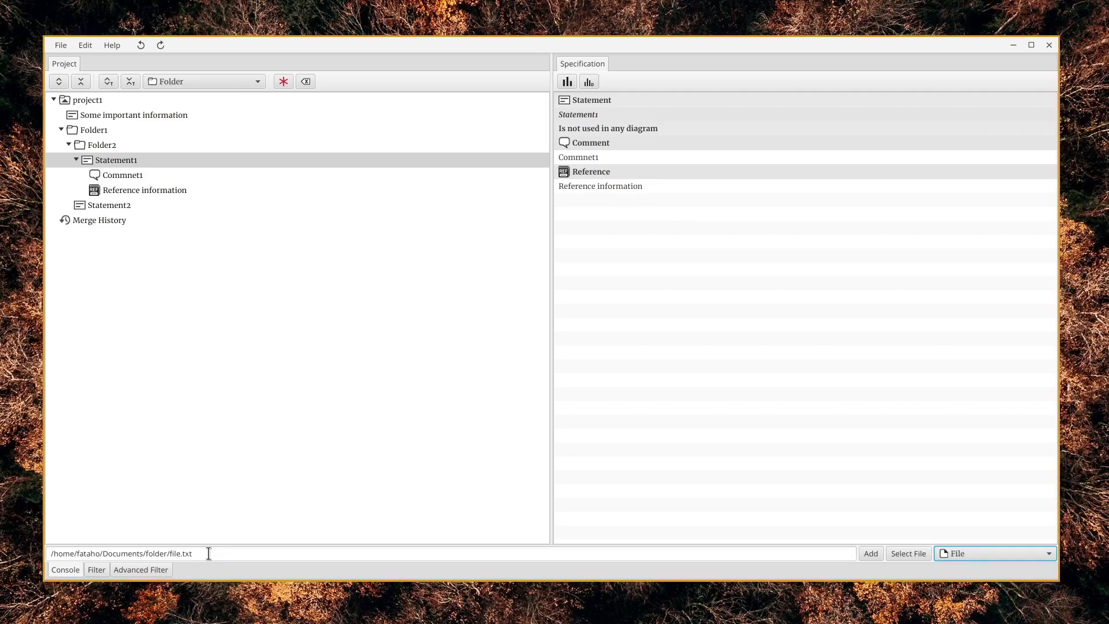
click(871, 555)
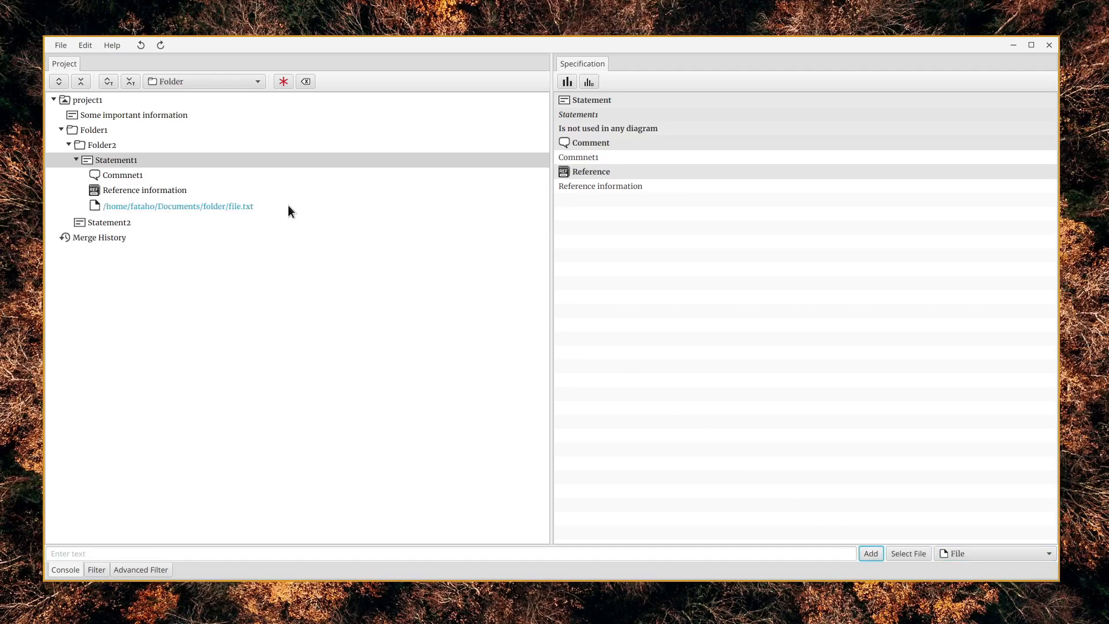
click(231, 207)
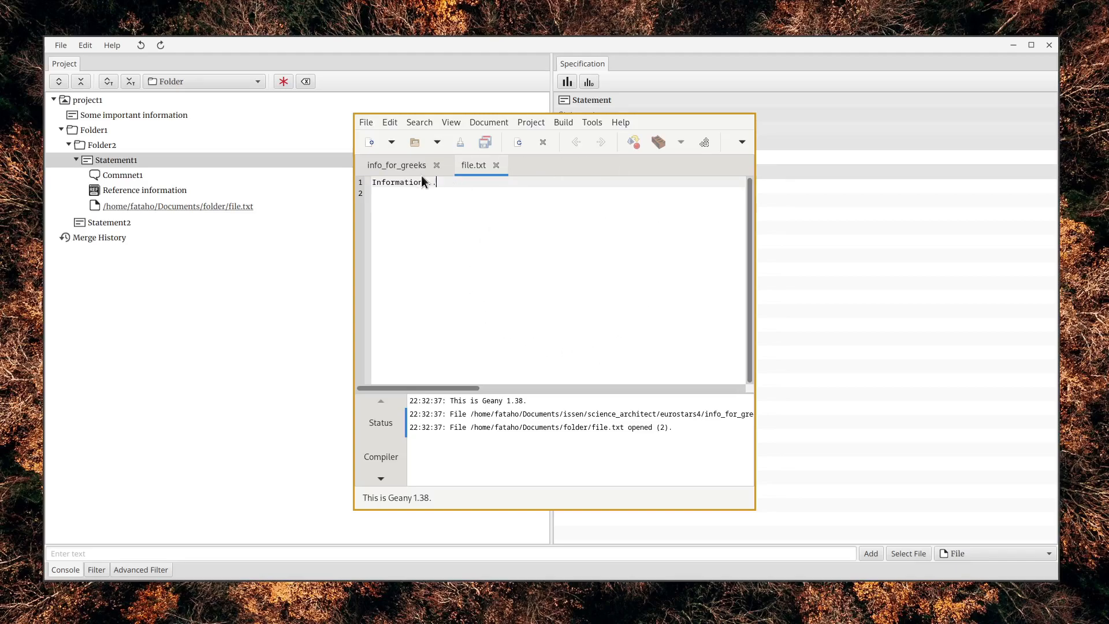
Quit the Geany text editor and collapse Statement1 in the Science Architect project tree
click(370, 123)
click(394, 387)
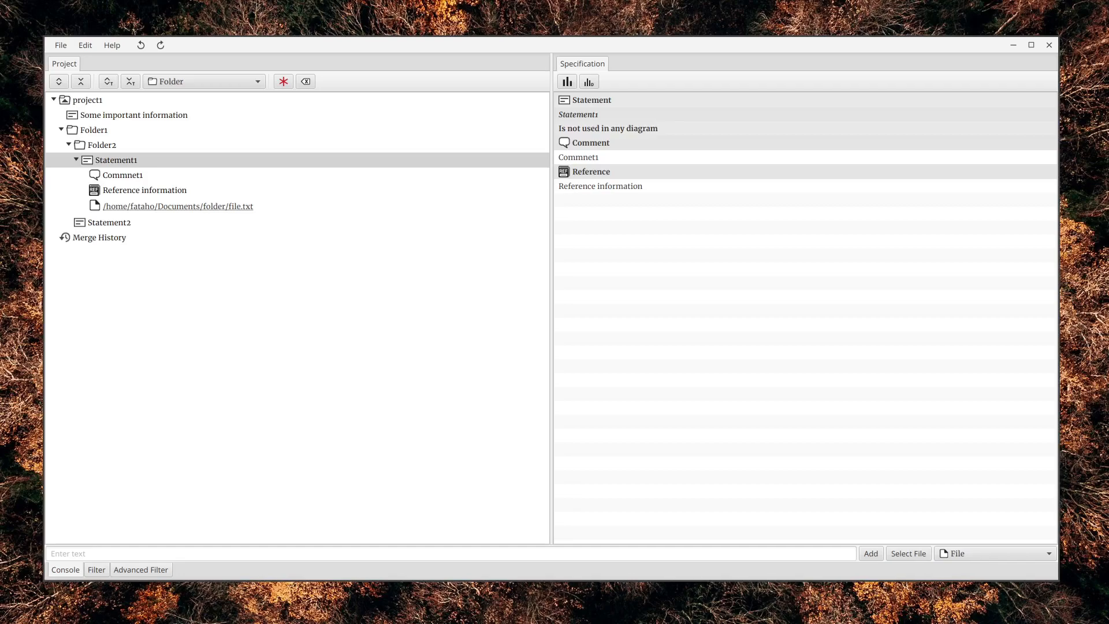
click(76, 159)
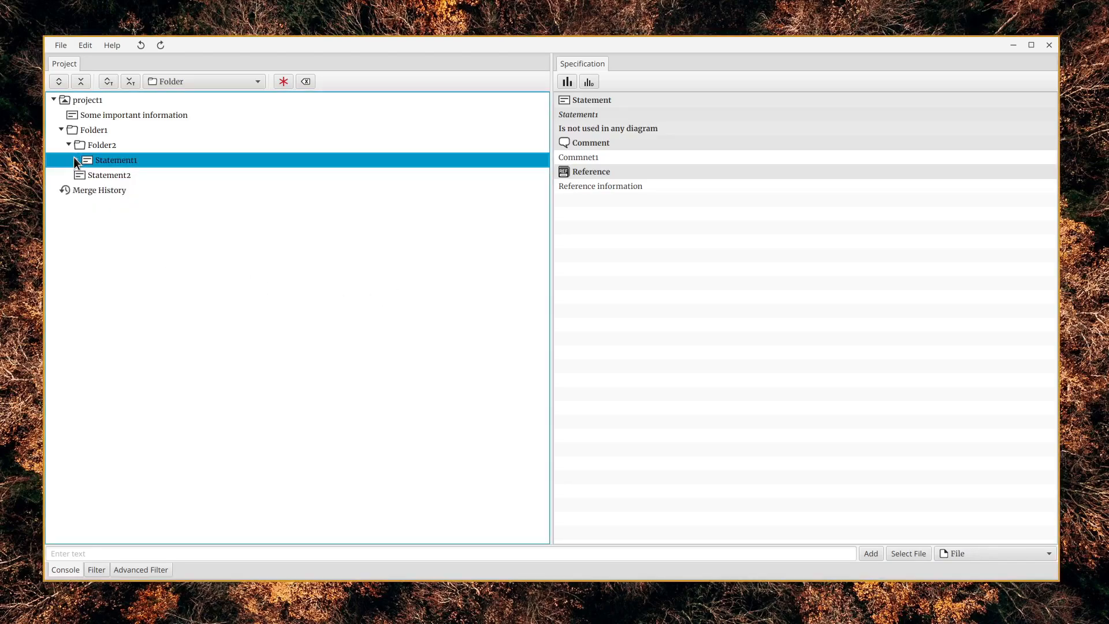
click(74, 159)
Add a folder named Folder3 directly under project1
click(95, 100)
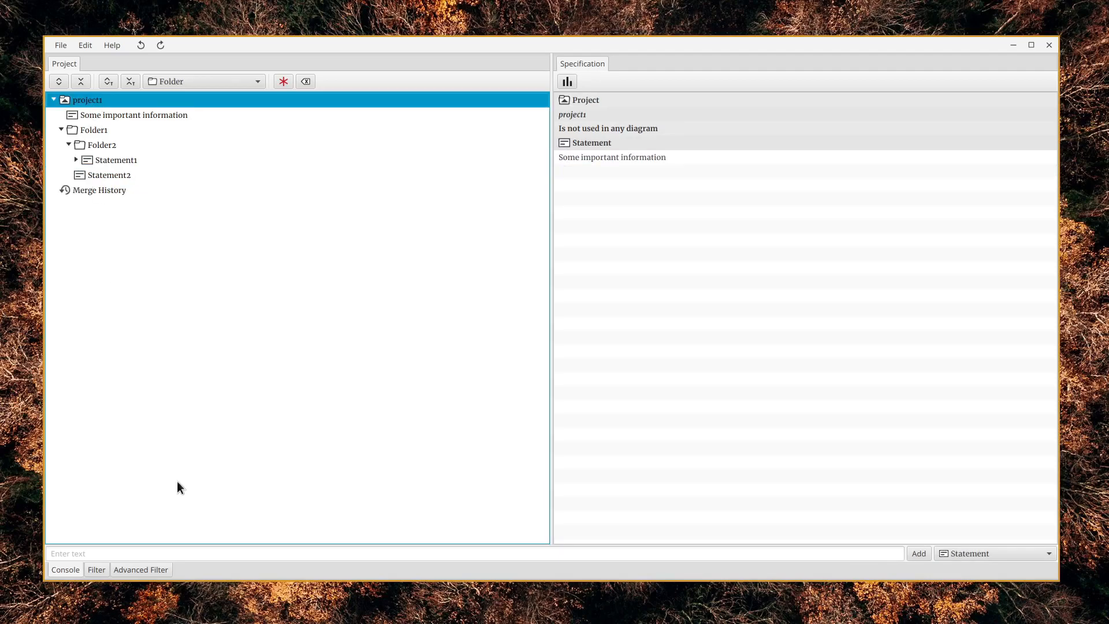
click(175, 552)
text(Folder)
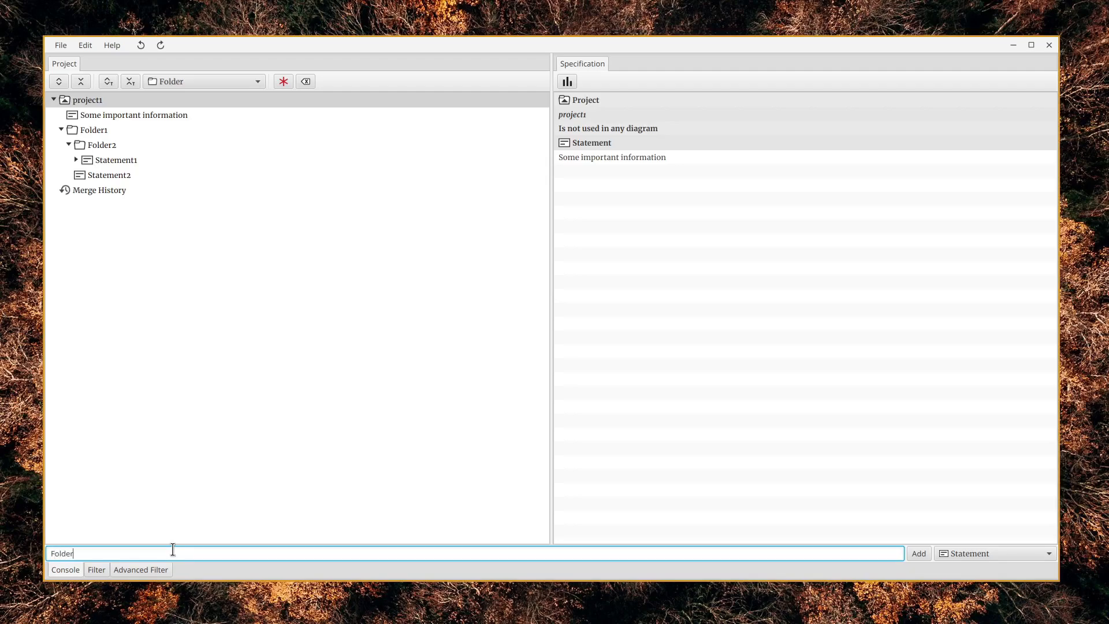
text(3)
click(1035, 558)
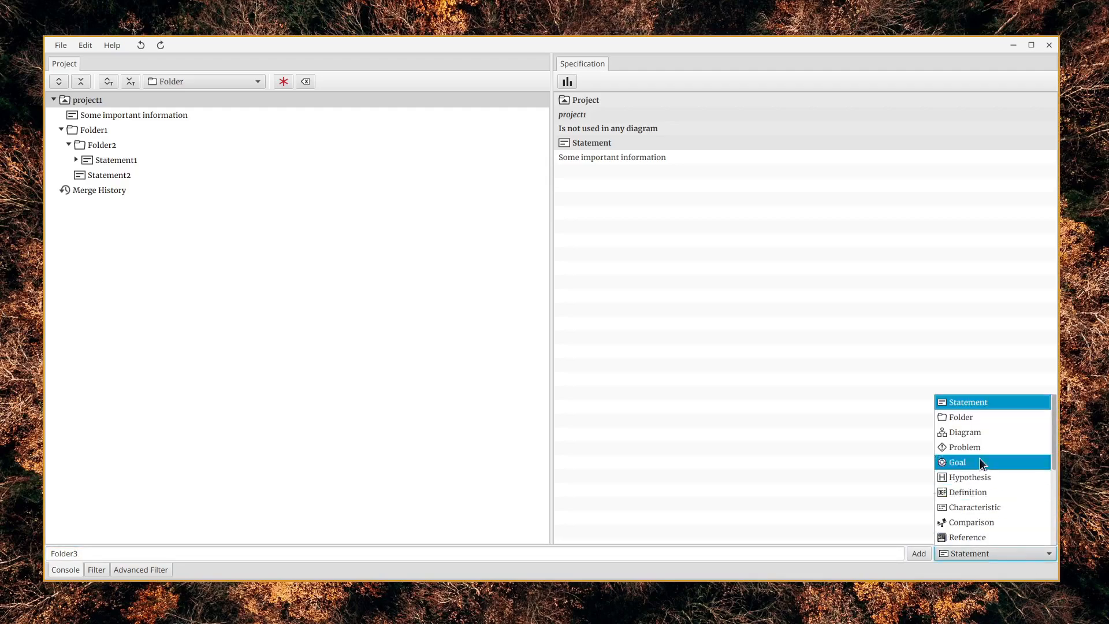
click(969, 419)
click(917, 555)
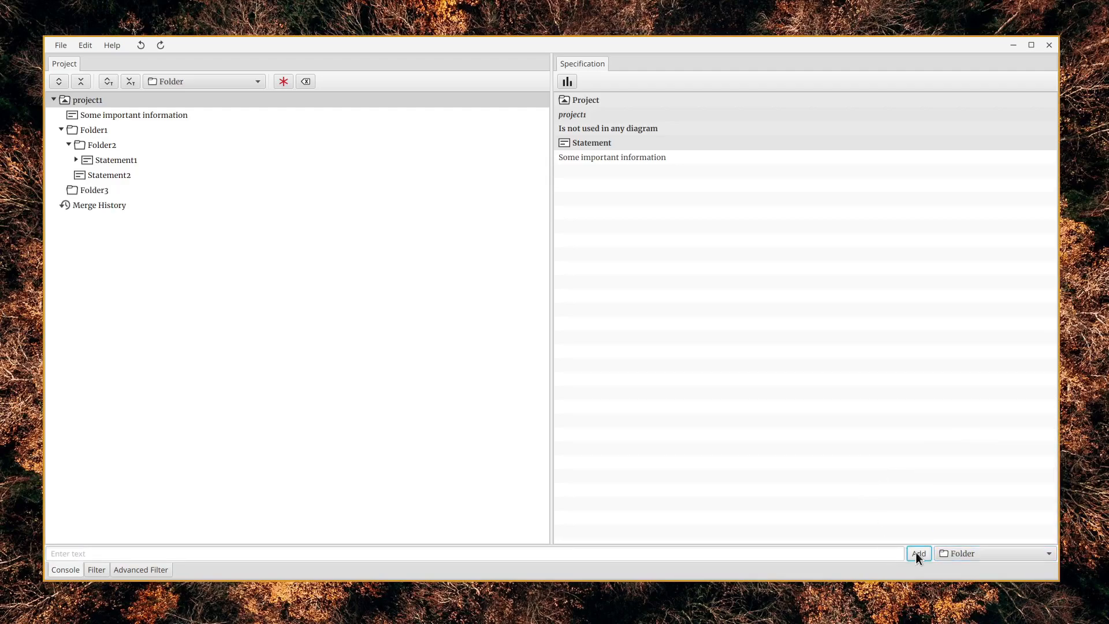
Add a statement named statement3 inside Folder3
click(132, 195)
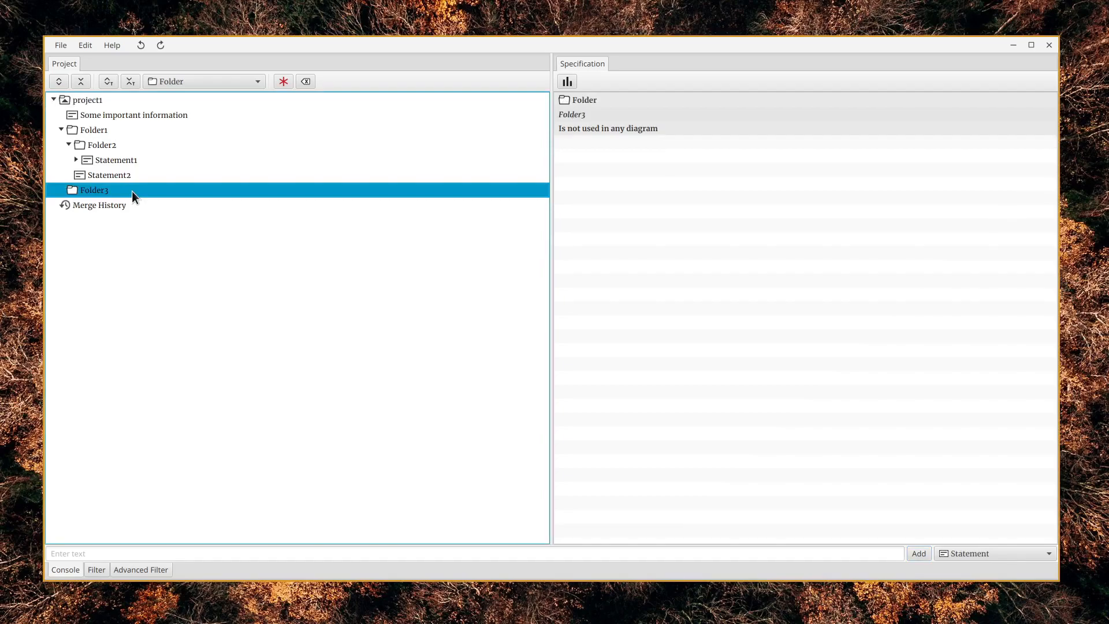
click(229, 555)
text(statement3)
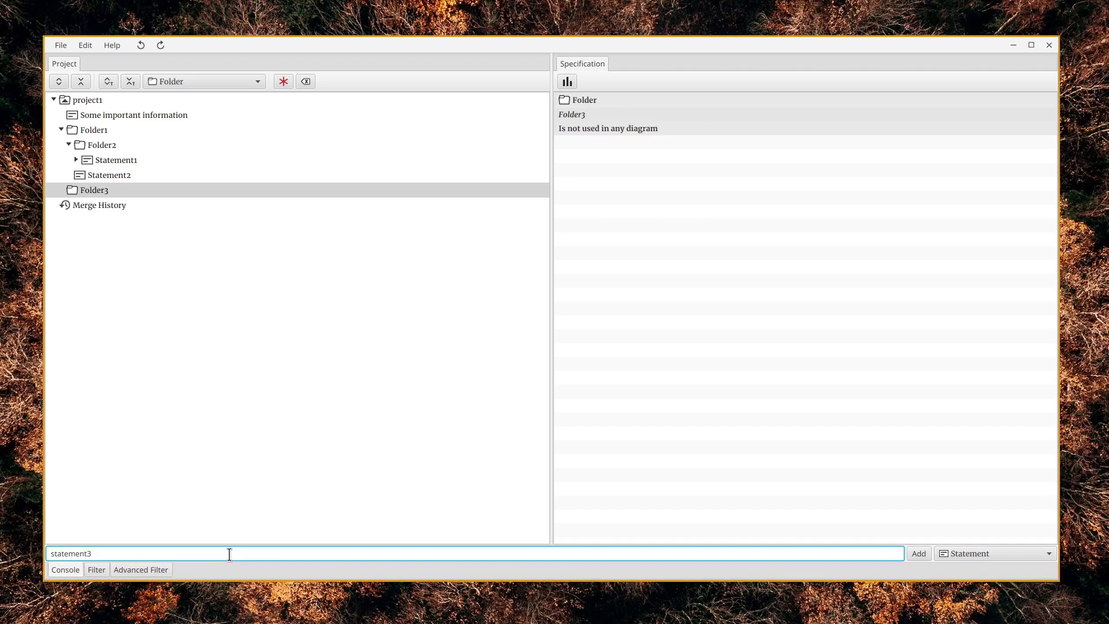
click(919, 553)
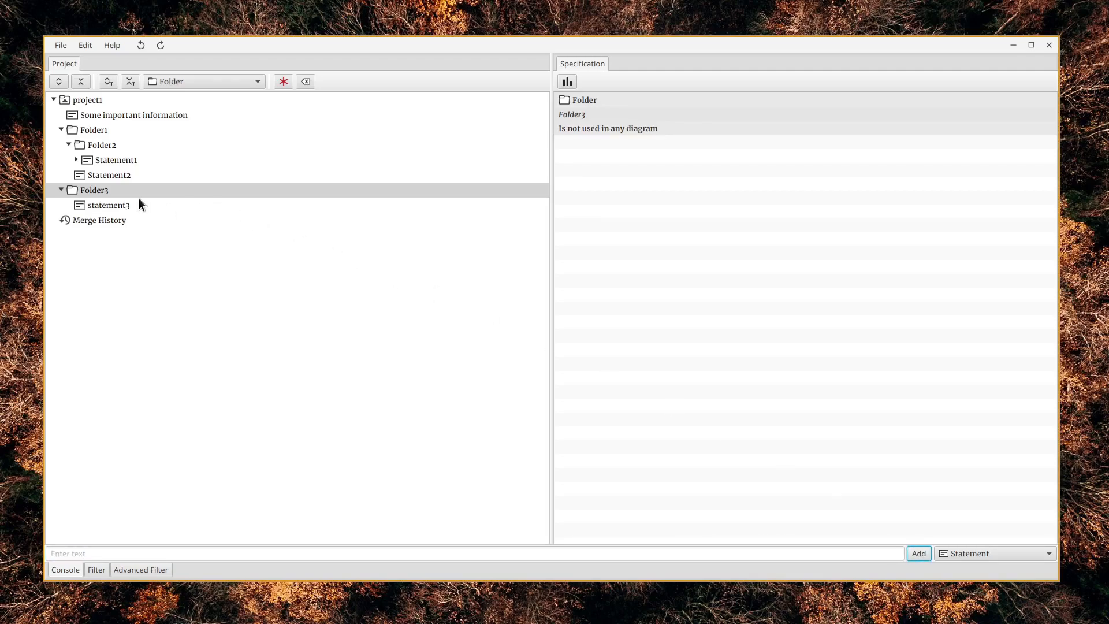
Collapse and re-expand the folders and the whole project1 node to examine the tree hierarchy
click(63, 188)
click(60, 189)
click(57, 188)
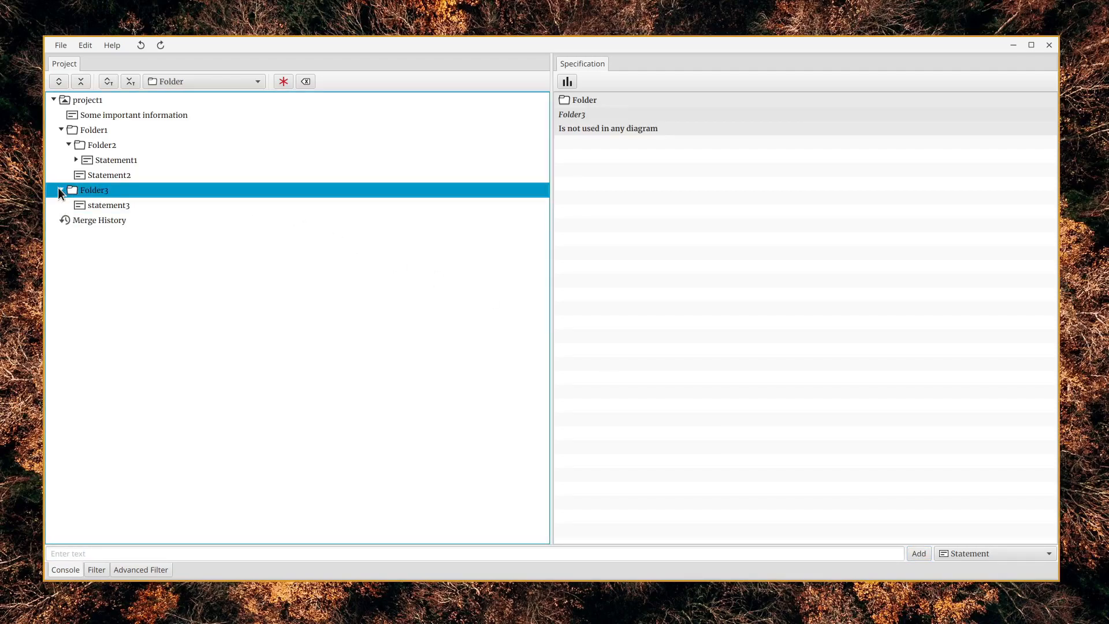
click(65, 141)
click(65, 141)
click(59, 130)
click(59, 129)
click(53, 100)
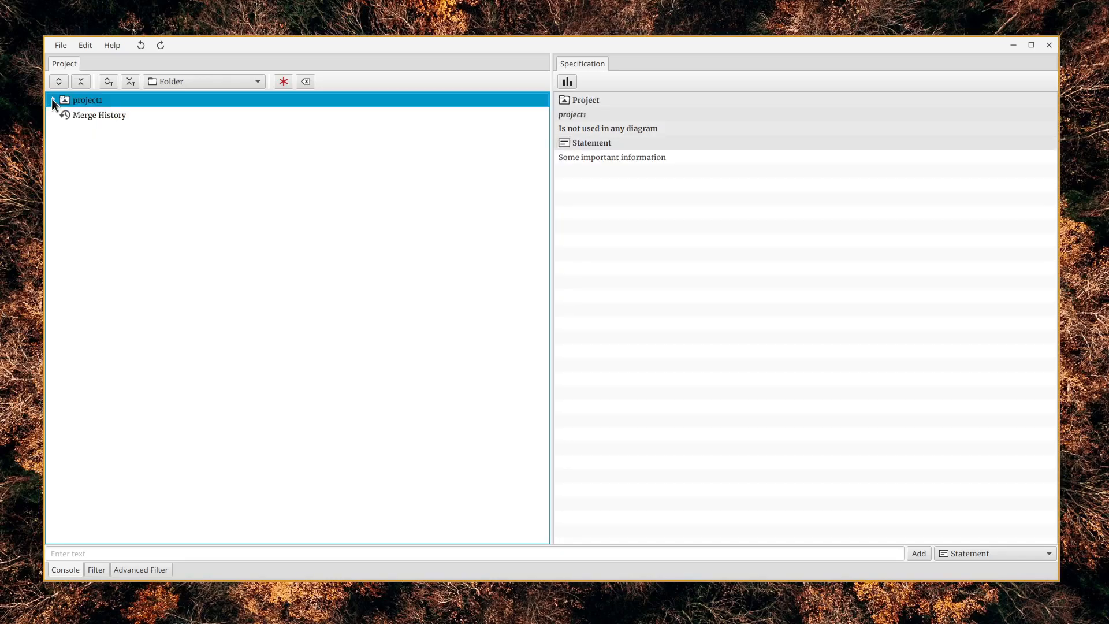
click(52, 99)
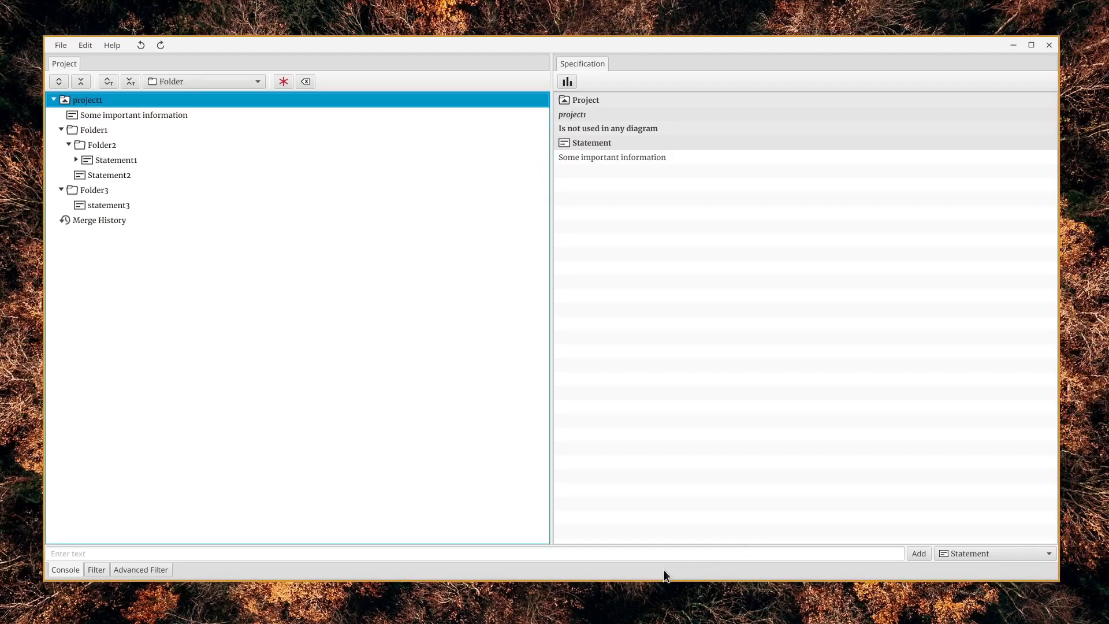
Add an element of type Problem named problem1 directly under project1
click(1048, 553)
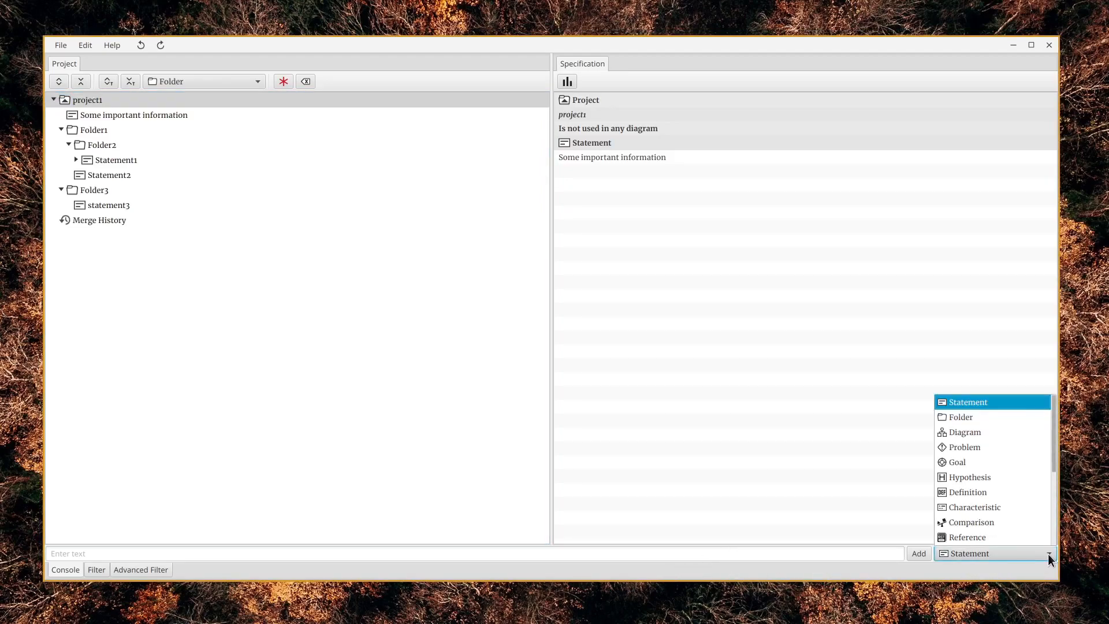
mouse_move(1055, 449)
mouse_down()
mouse_move(1061, 531)
mouse_move(1049, 437)
mouse_up()
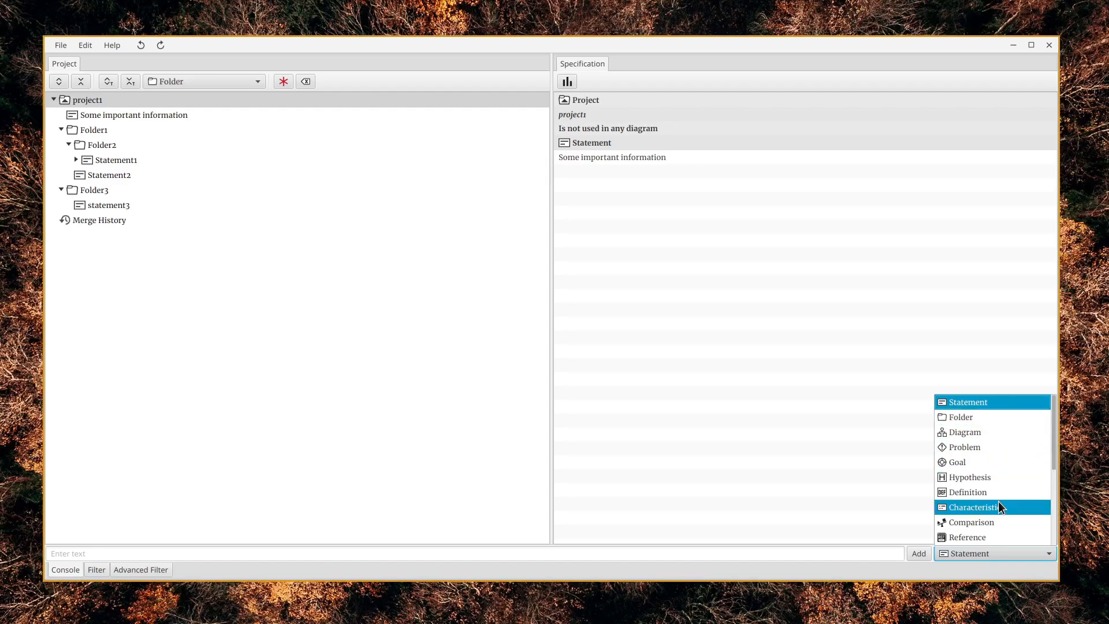
click(994, 452)
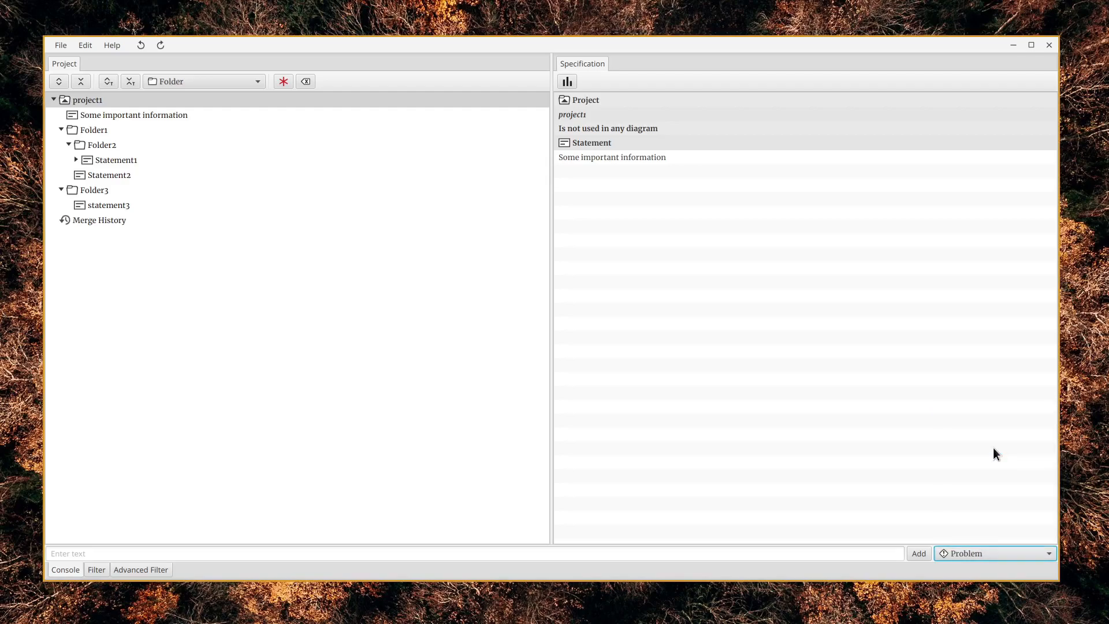
click(289, 553)
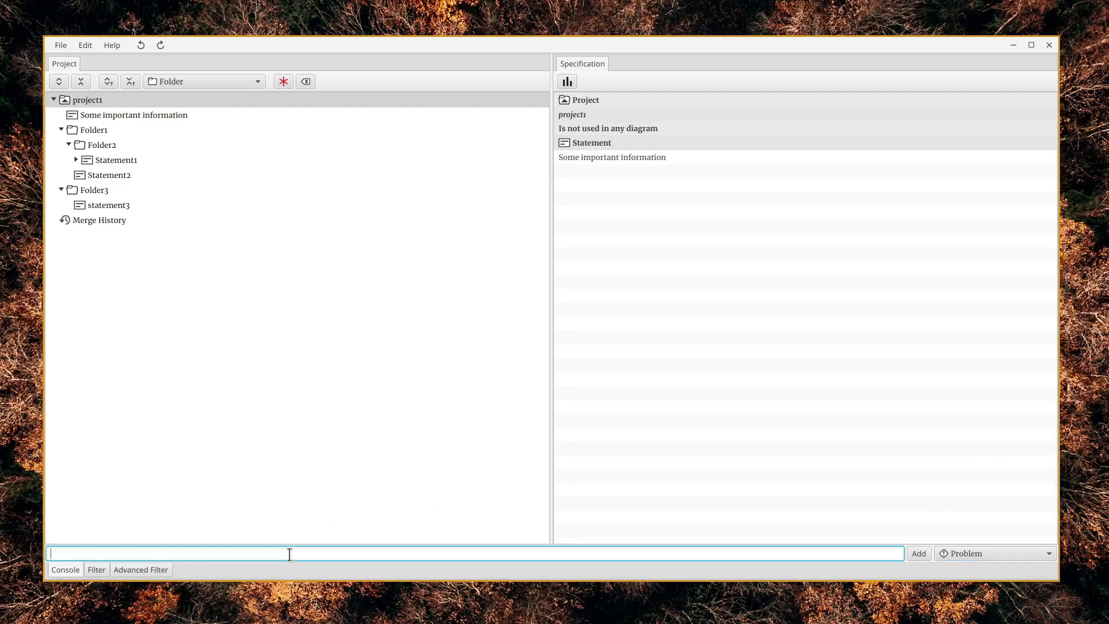
text(problem1)
click(918, 555)
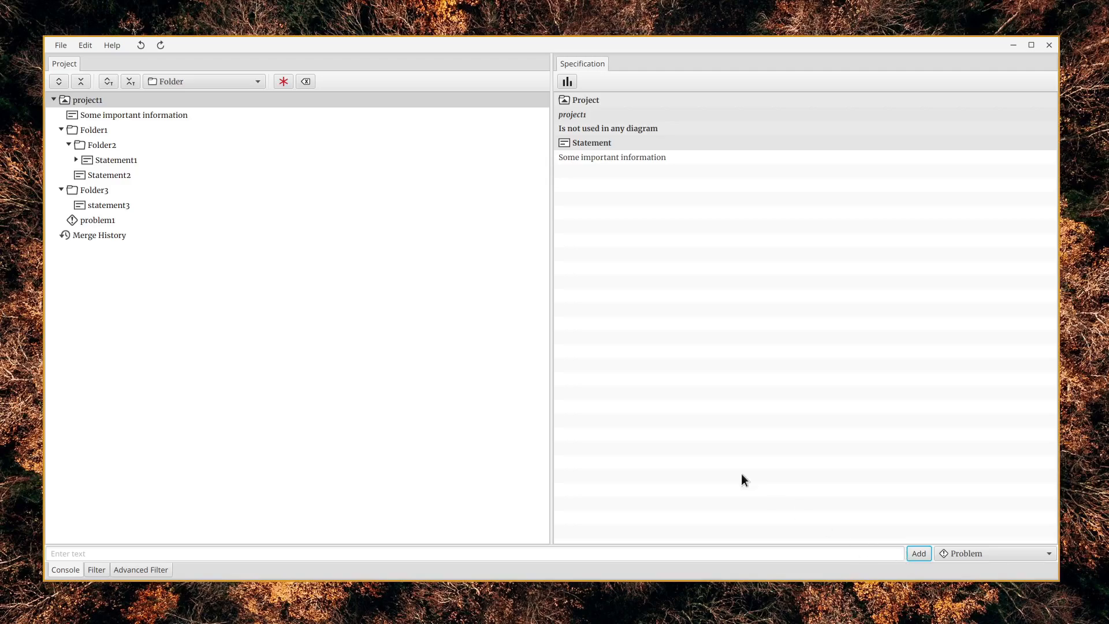
Convert problem1 to a Folder, and convert it again to a Goal
click(281, 222)
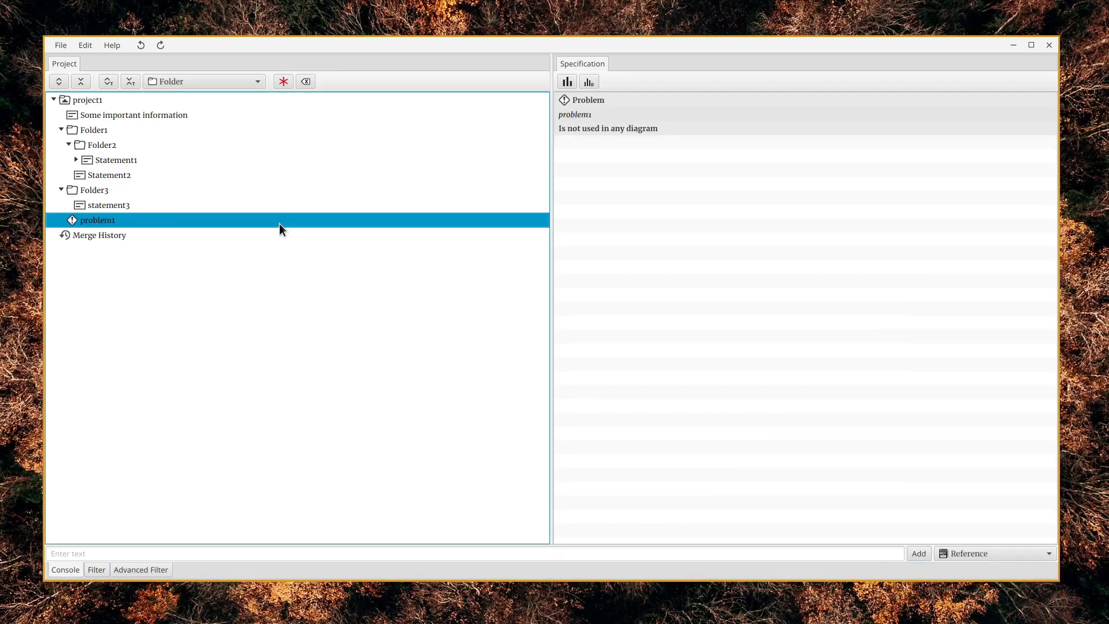
right_click(240, 219)
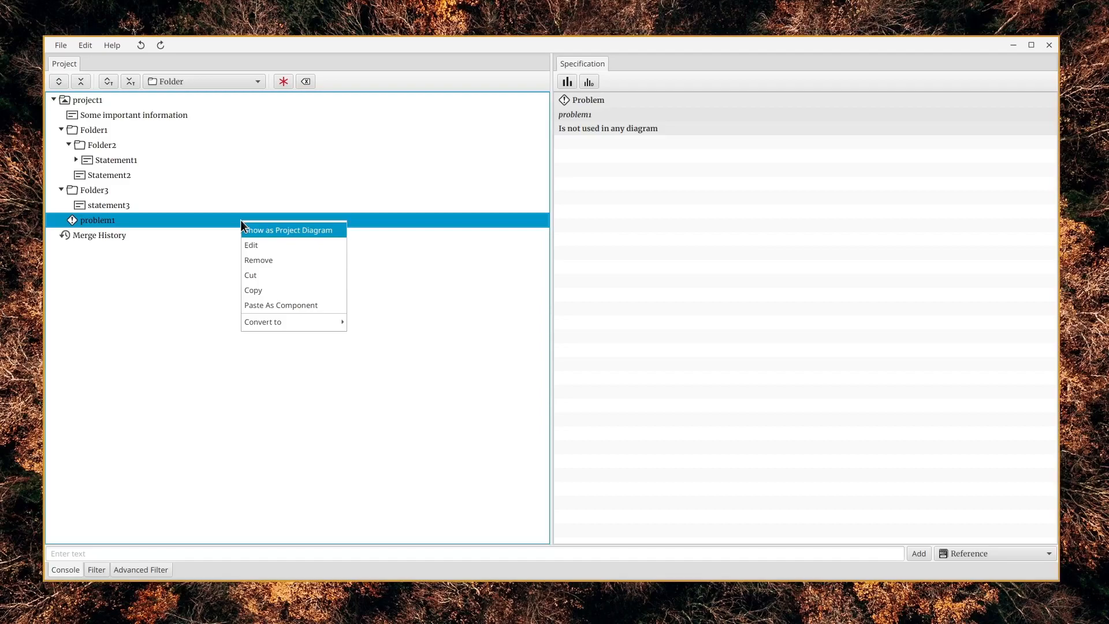
mouse_move(265, 322)
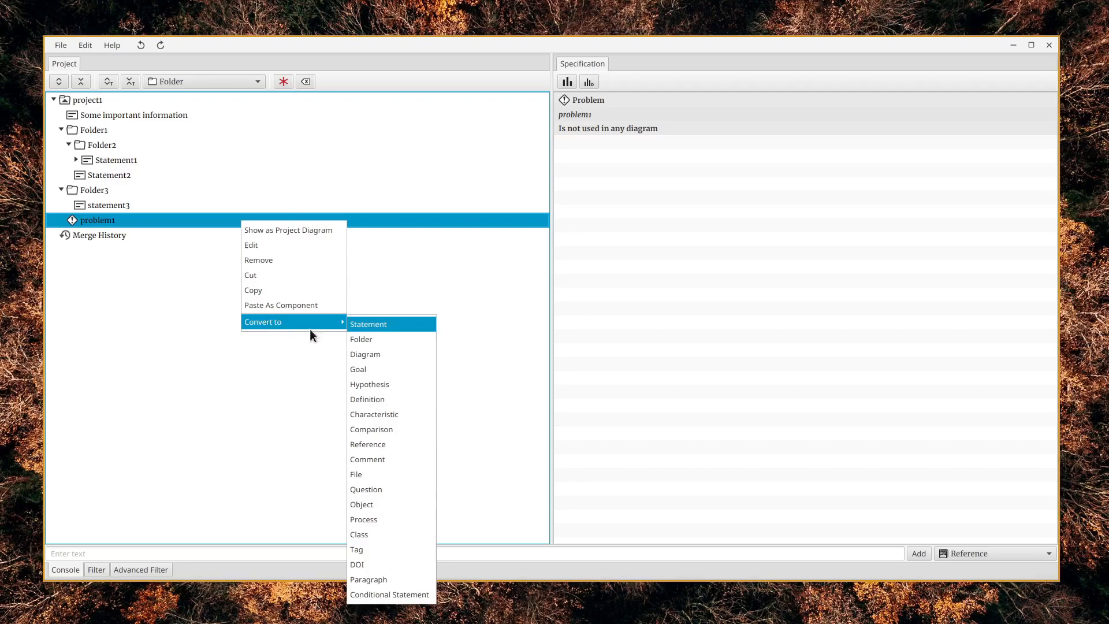
click(386, 341)
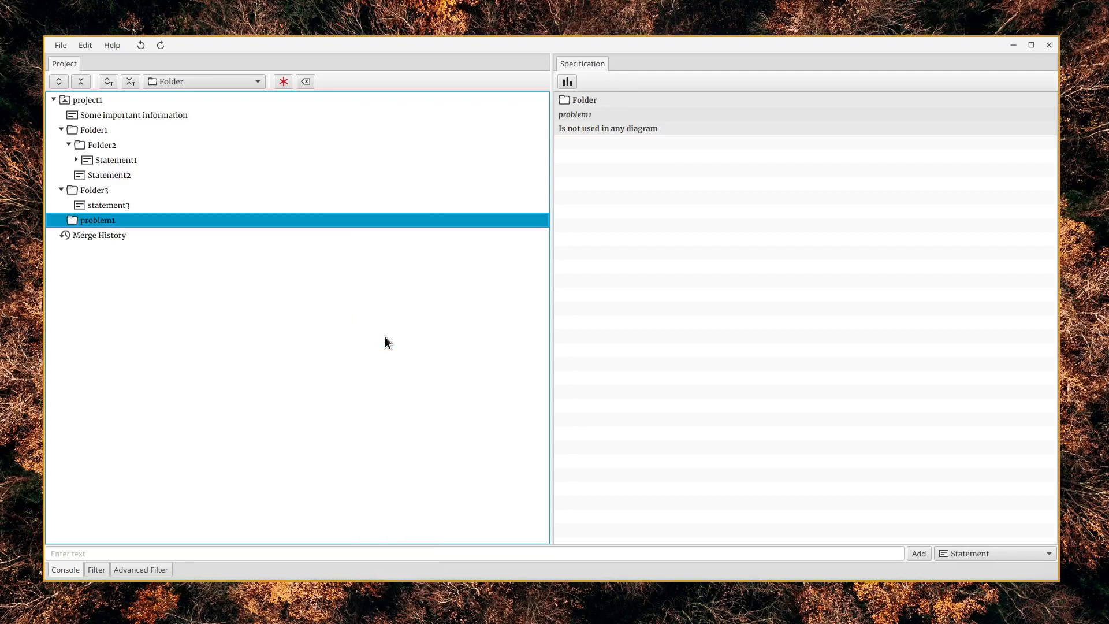
right_click(289, 220)
mouse_move(314, 306)
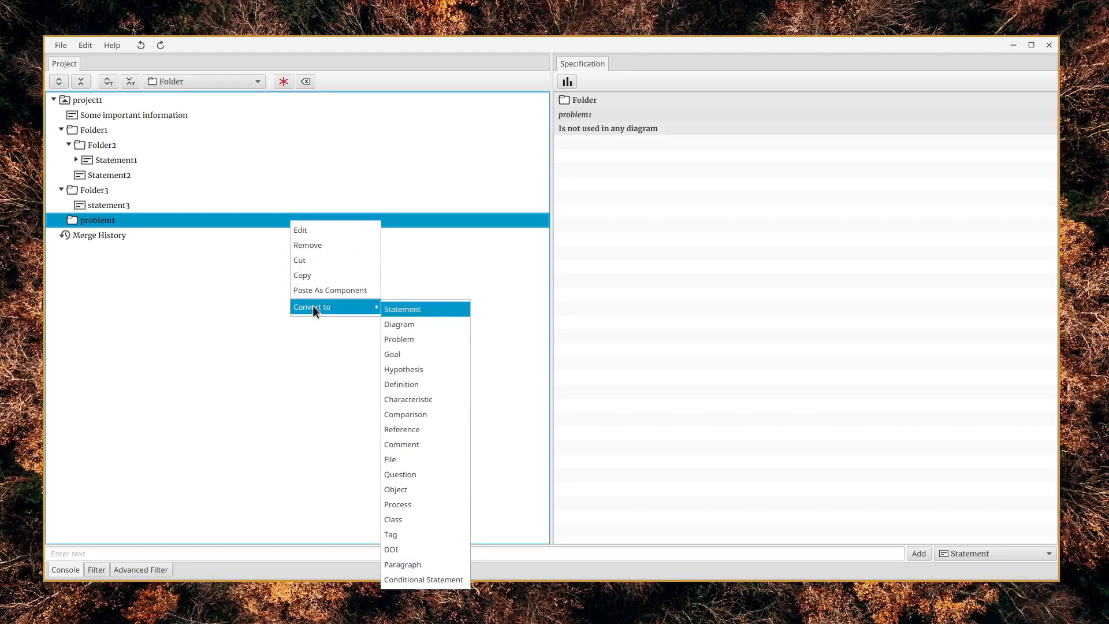
click(422, 354)
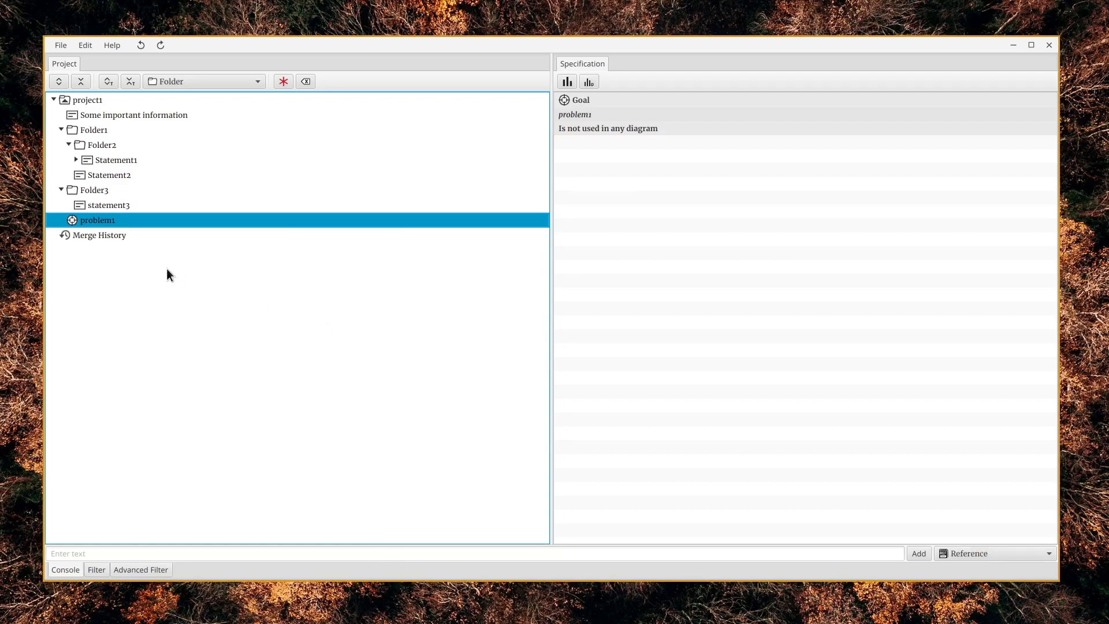
Convert the problem1 element to a Statement
right_click(151, 221)
mouse_move(224, 323)
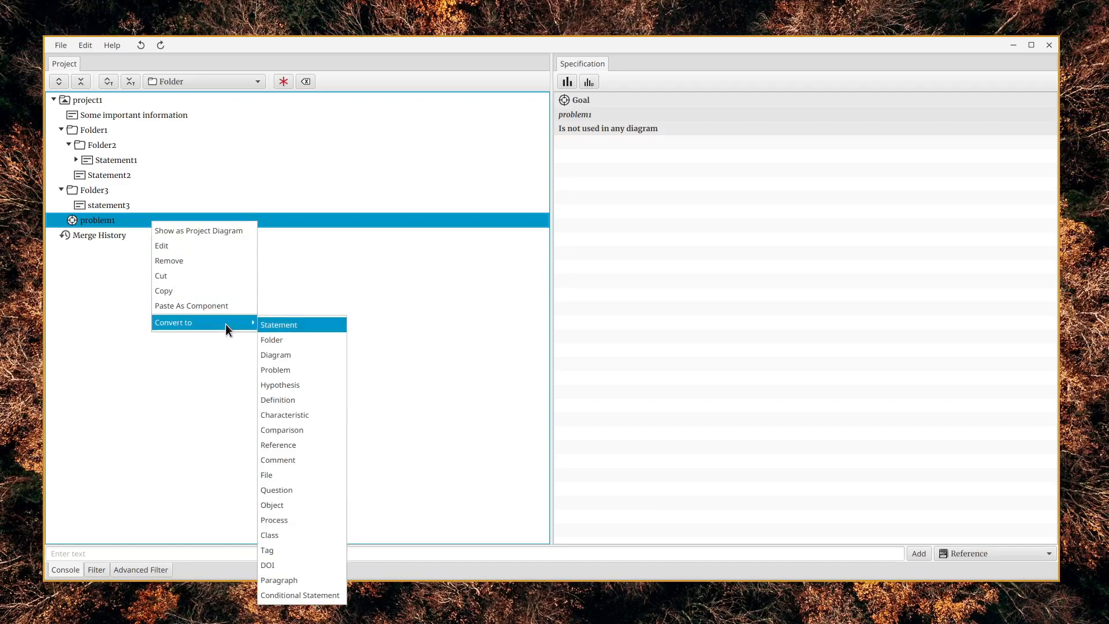
click(295, 325)
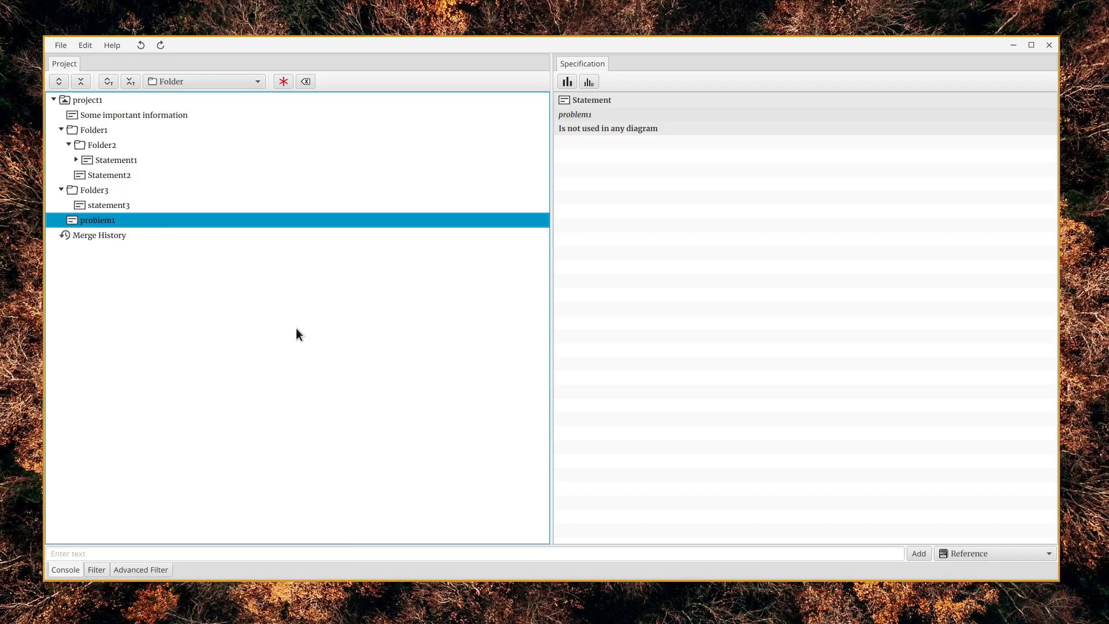
Rename the problem1 element as statement4
right_click(282, 220)
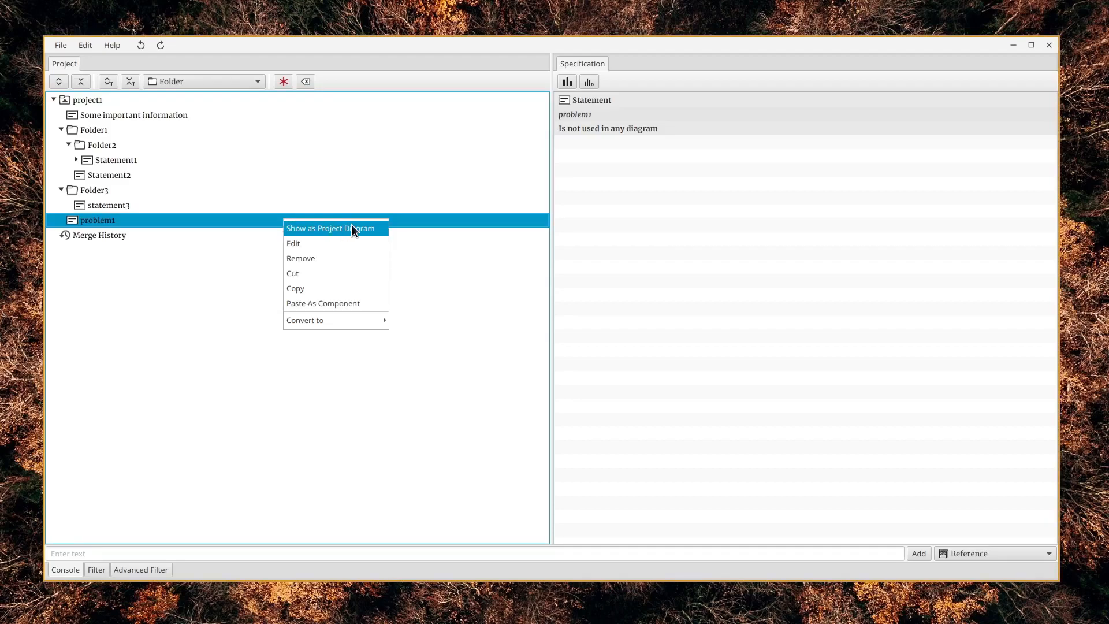
click(319, 243)
text(statement4)
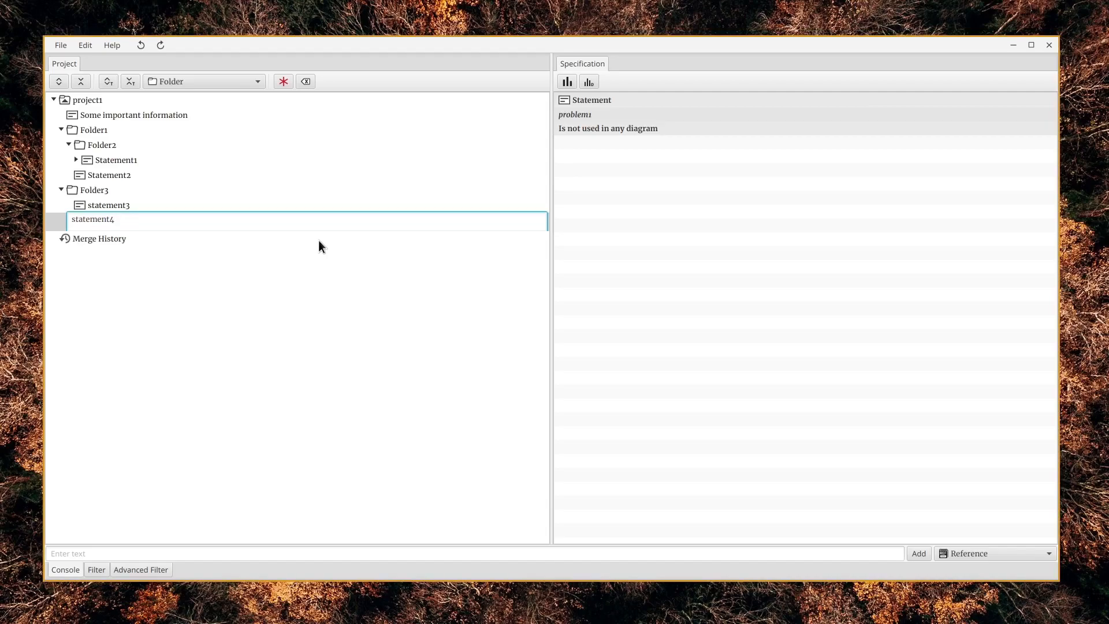
key(Return)
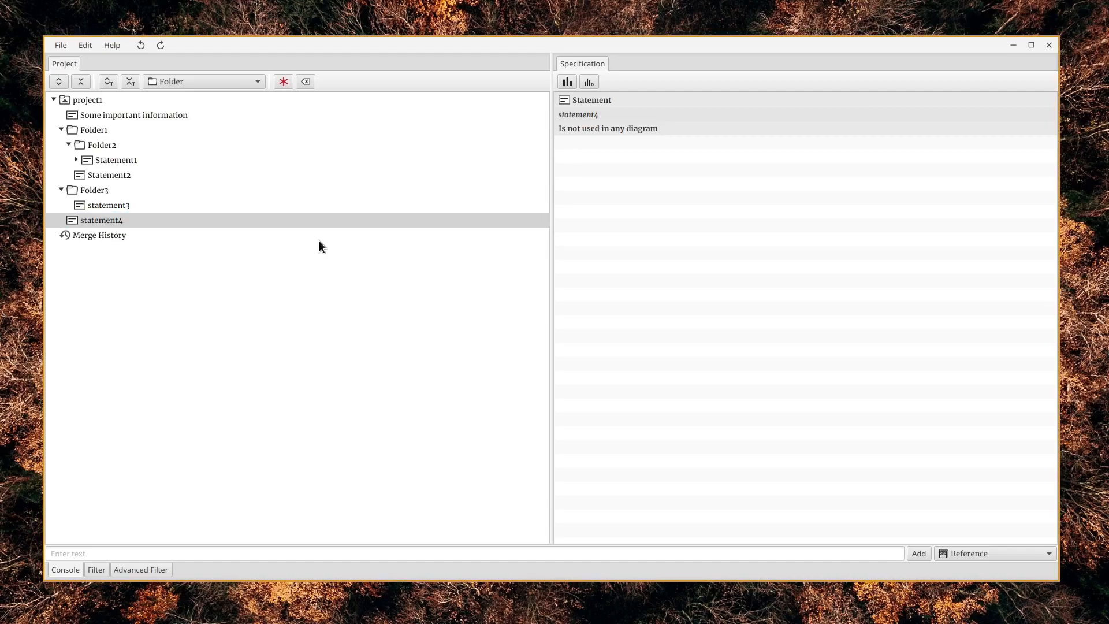
Save the current project and open cancer_for_video_002.seth from the sa_projects_2023_01 folder
click(64, 44)
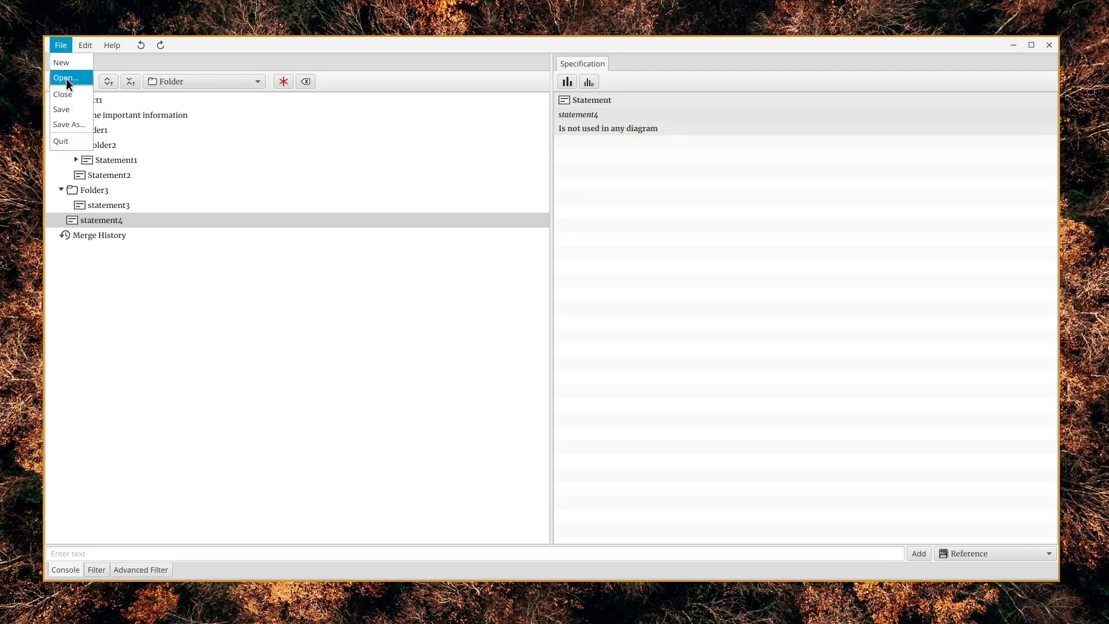
click(75, 110)
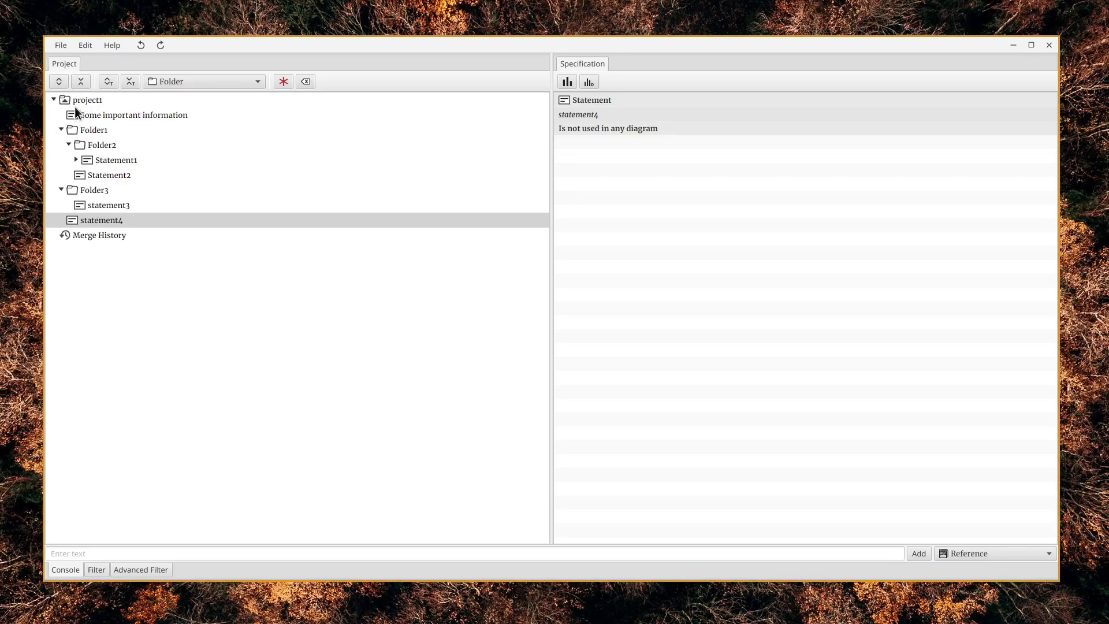
click(64, 44)
click(82, 76)
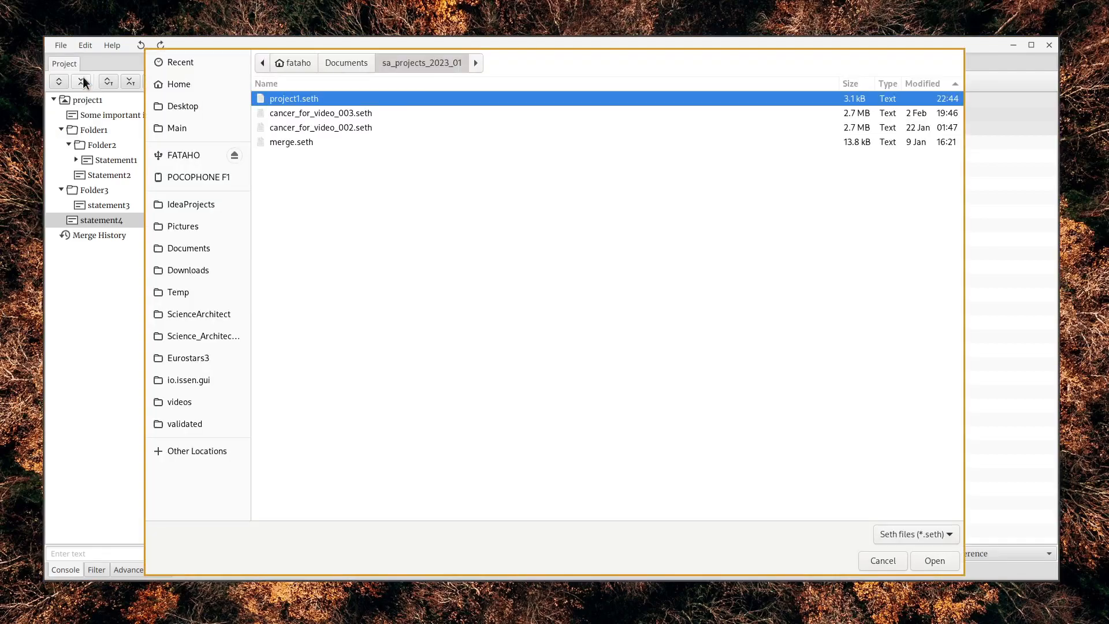
click(372, 126)
click(934, 560)
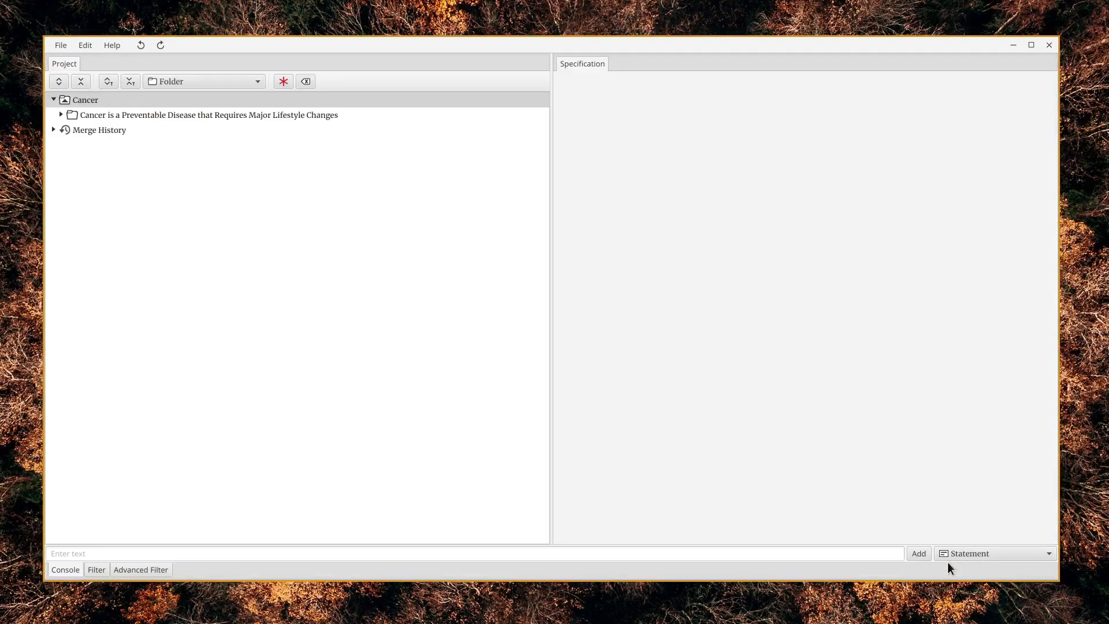
Expand the main cancer folder, show its specification, and expand the statement on developing countries' tobacco consumption and the Introduction folder
click(60, 114)
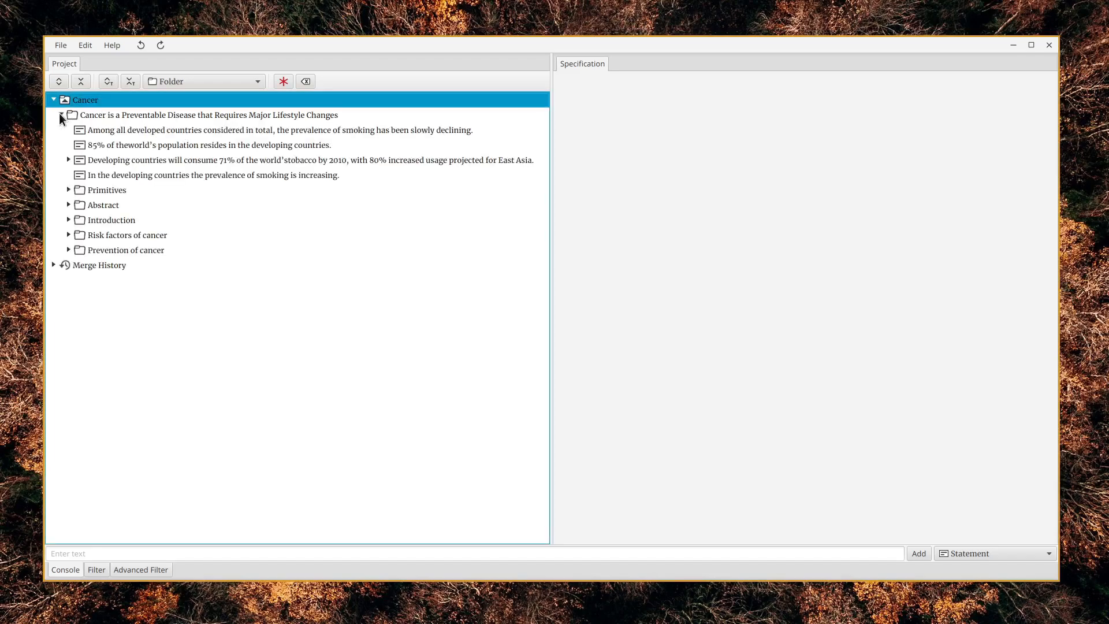
click(98, 117)
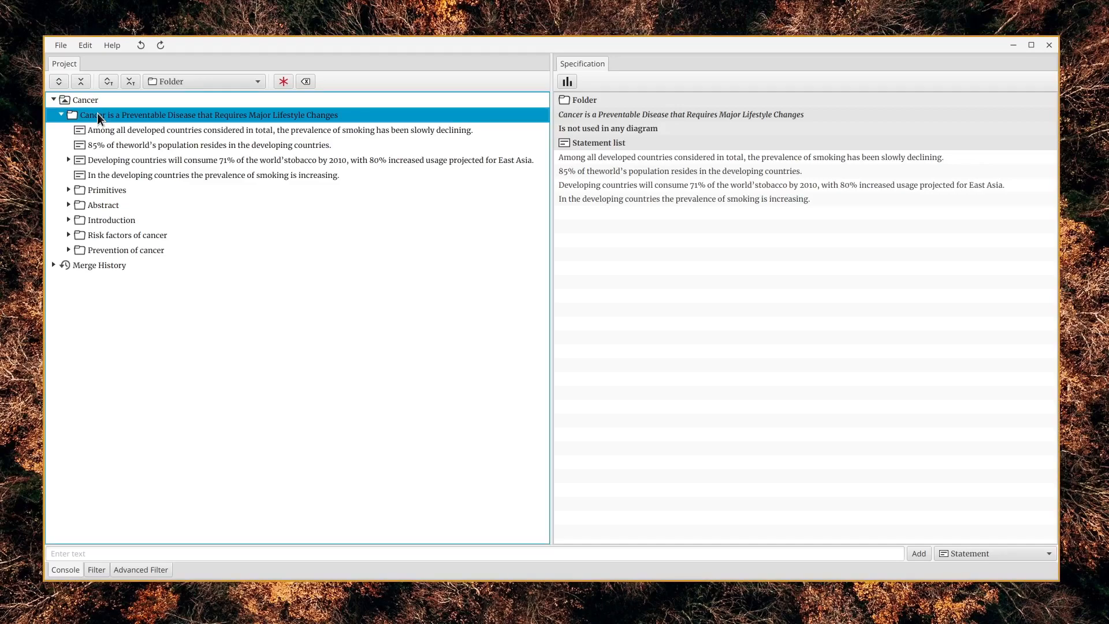
click(67, 160)
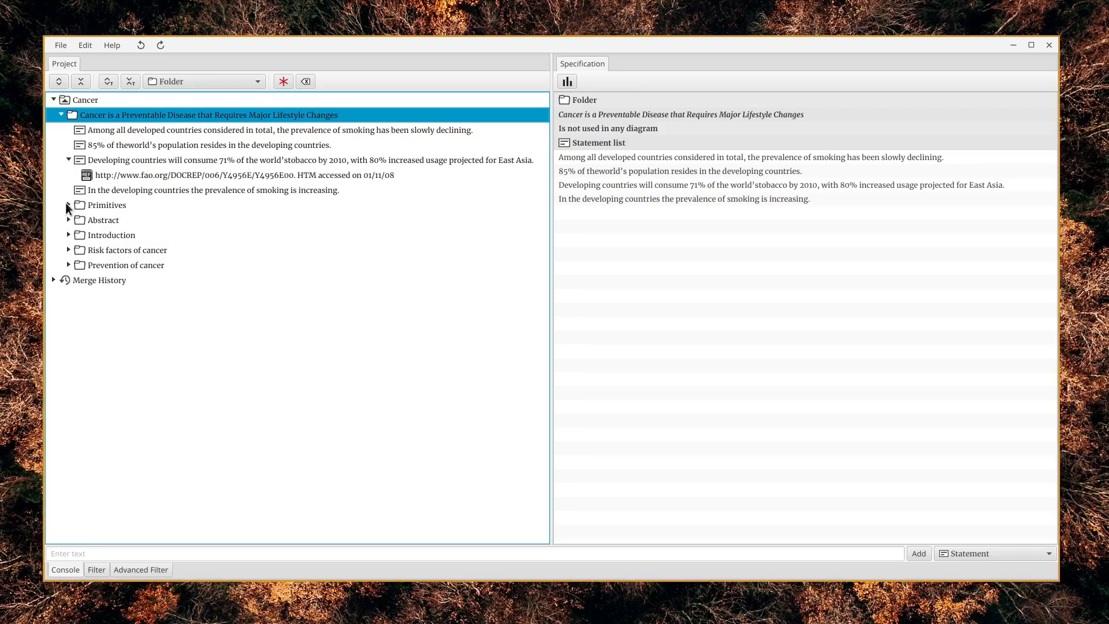
click(68, 235)
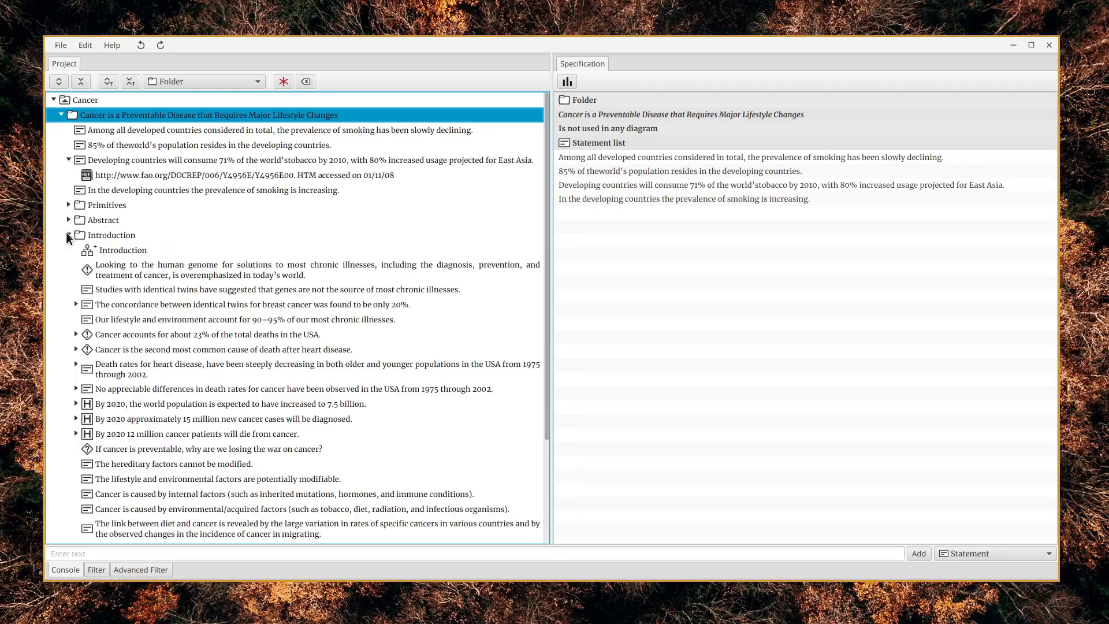
Open the DOI link under the reference of the identical-twins breast cancer concordance statement, and reposition and enlarge the browser window
click(180, 307)
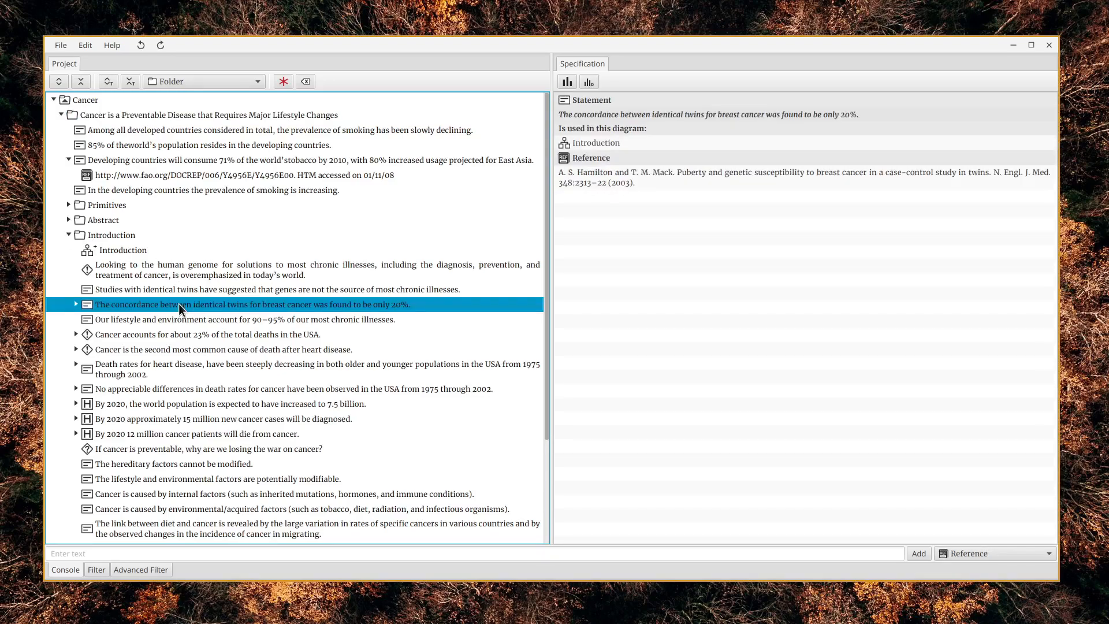
click(75, 303)
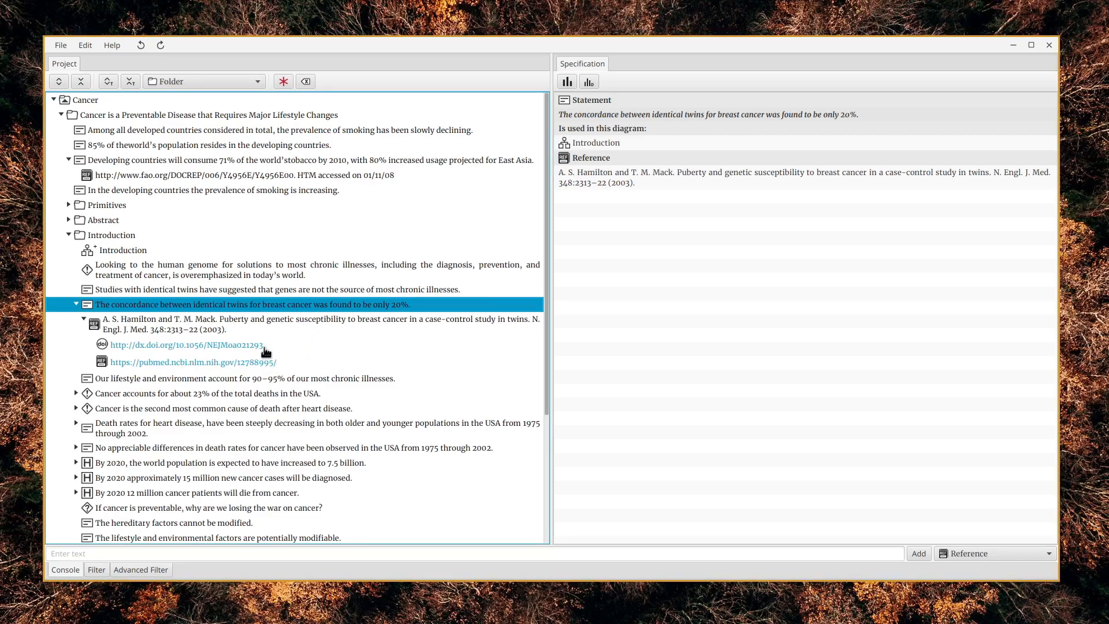
click(248, 347)
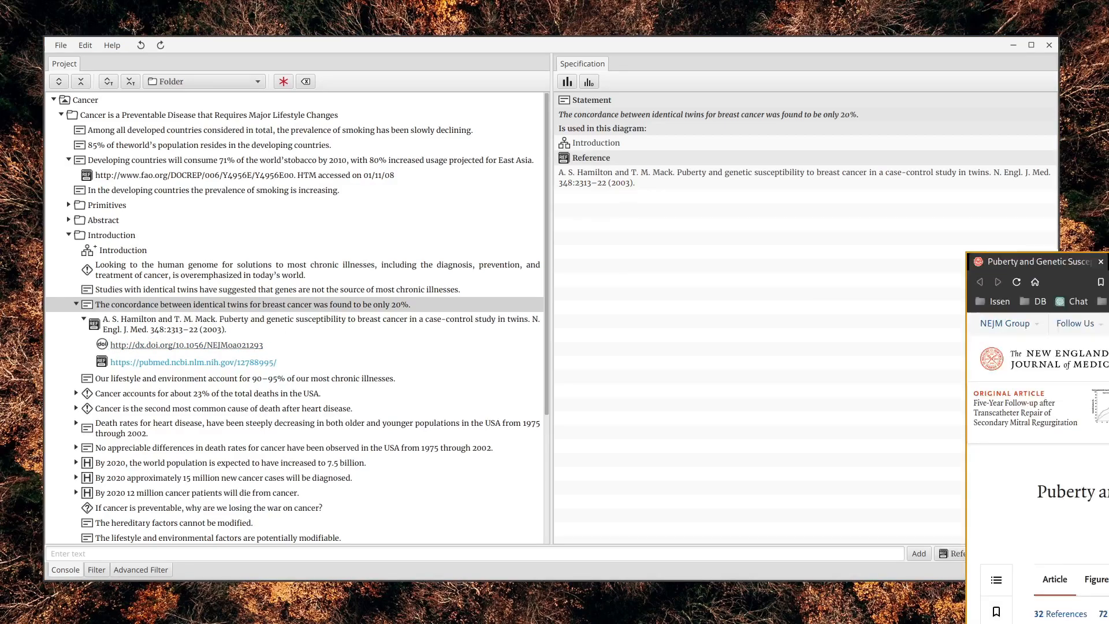
drag(458, 387, 431, 379)
drag(717, 599, 1002, 610)
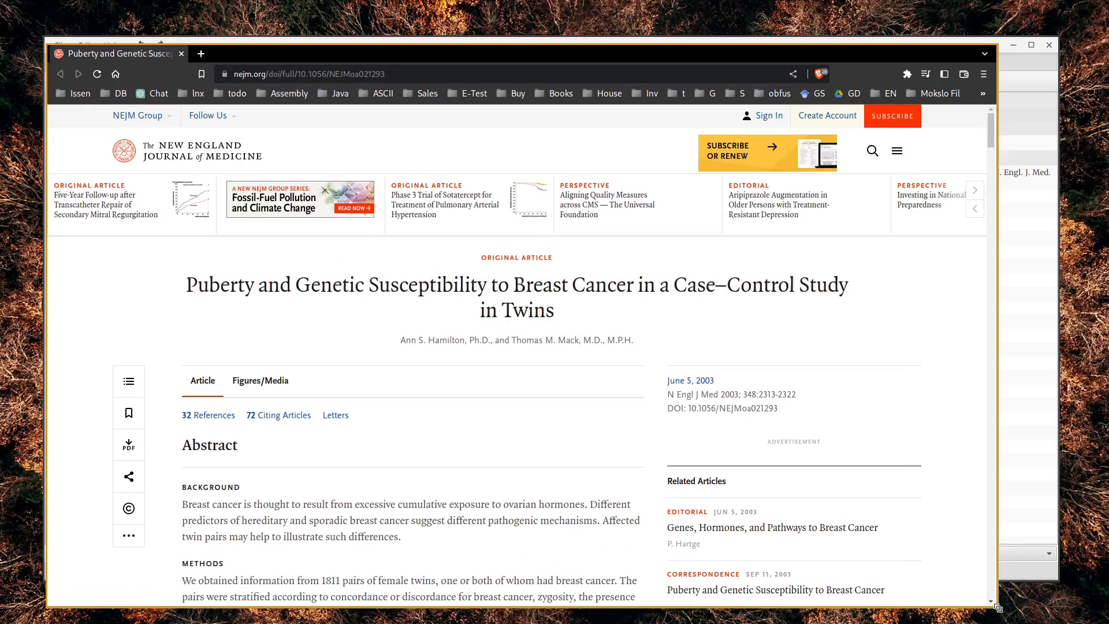
Skim the linked NEJM article on breast cancer in twins and highlight the first line of its title
scroll(678, 372, down, 6)
scroll(678, 372, down, 15)
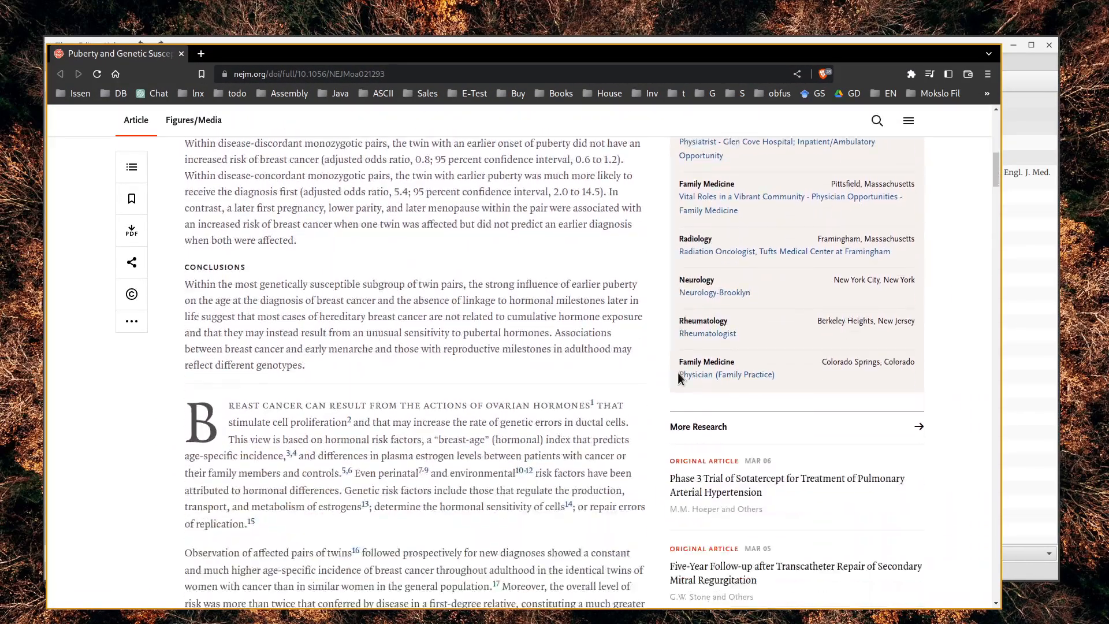
scroll(400, 466, down, 8)
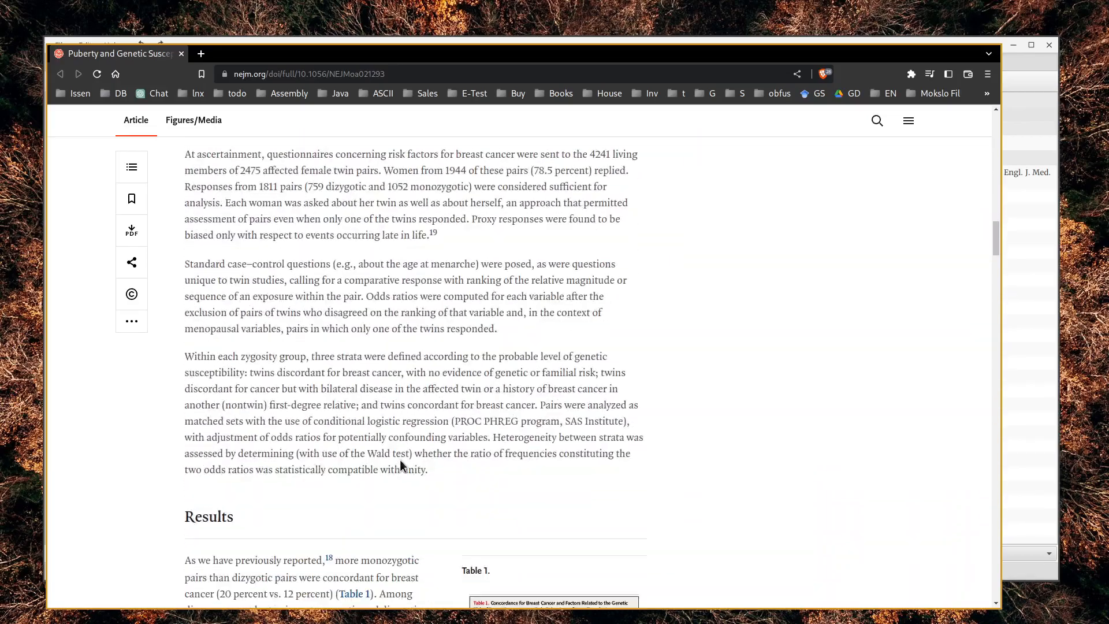
scroll(411, 469, up, 12)
scroll(411, 469, up, 15)
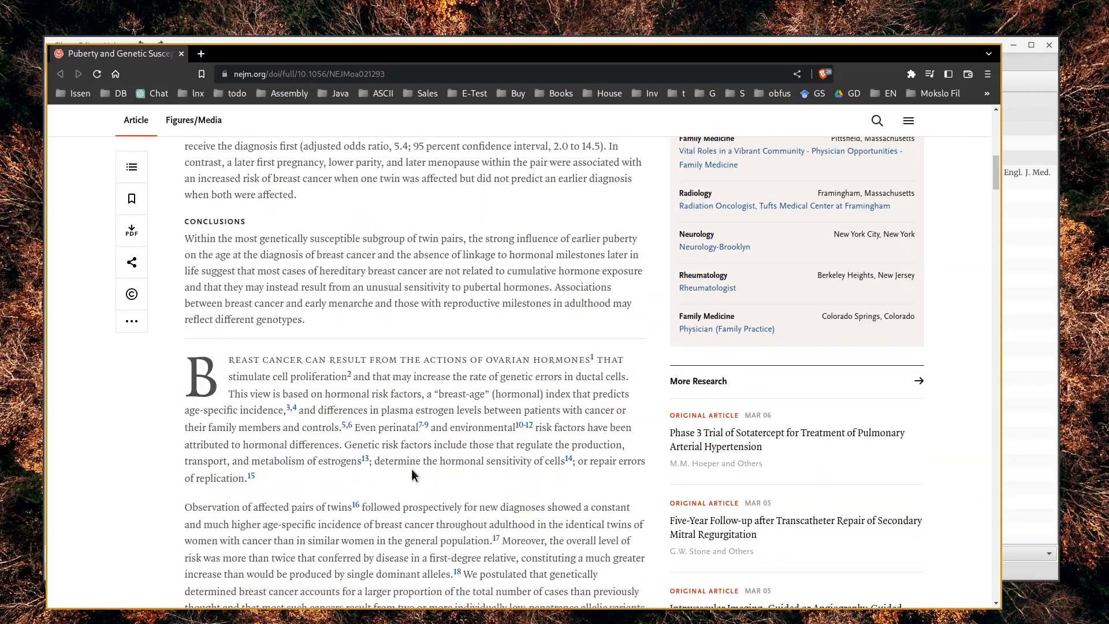
drag(189, 286, 421, 324)
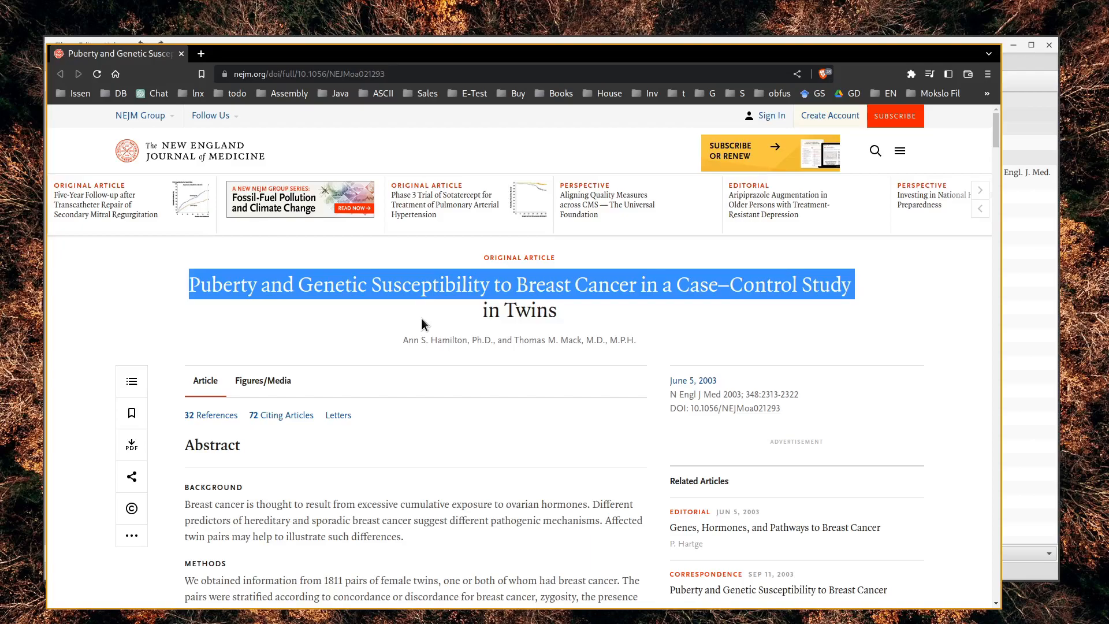
Switch back to Science Architect, collapse the identical-twins statement, and expand the hypothesis on the world population by 2020
key(alt+Tab)
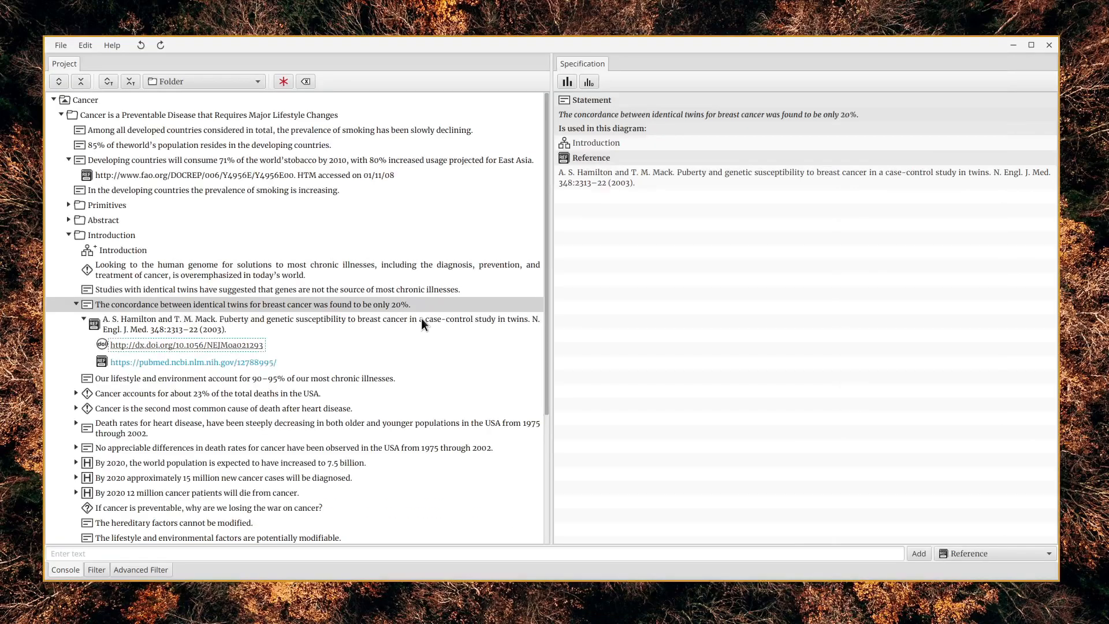
click(82, 321)
click(75, 304)
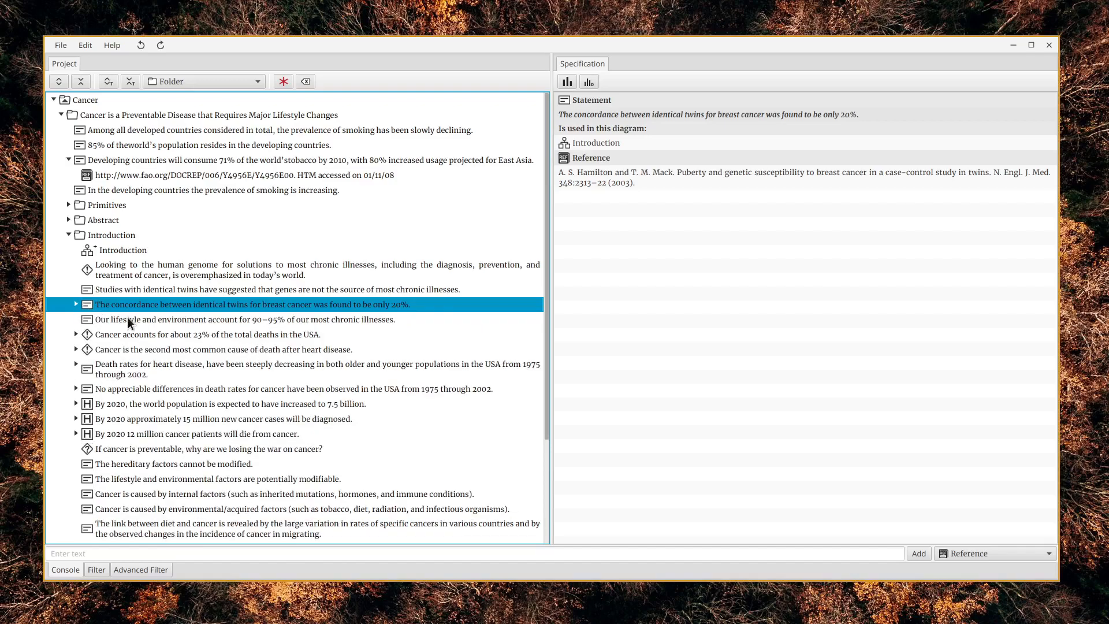
scroll(124, 321, down, 2)
click(75, 355)
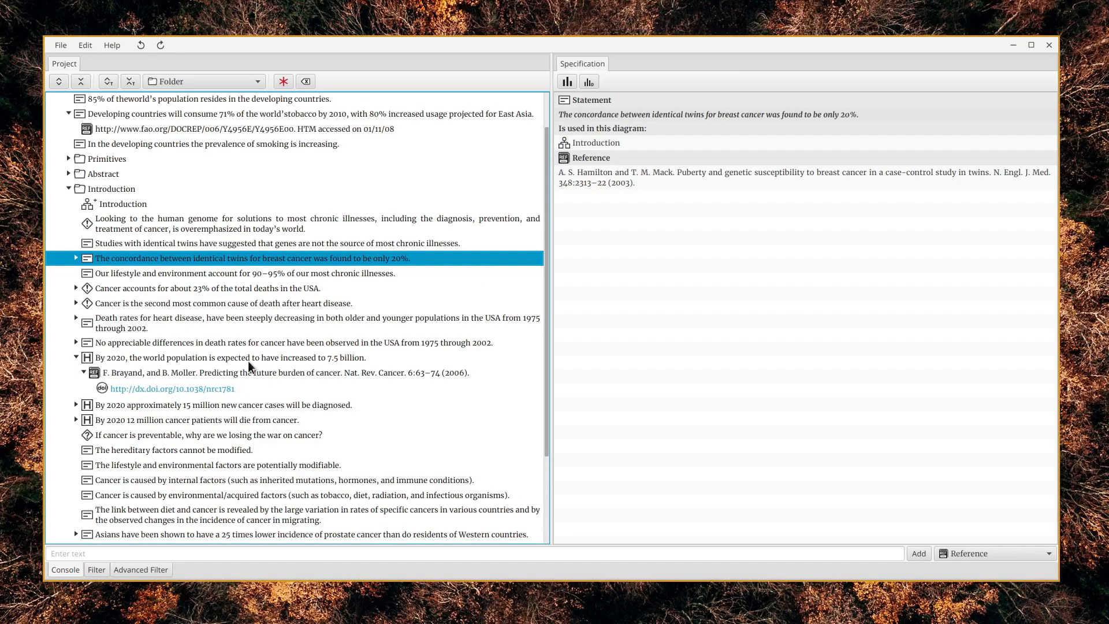
Expand the Risk factors of cancer folder and its Tobacco and Diet subfolders to browse their elements
scroll(389, 380, down, 6)
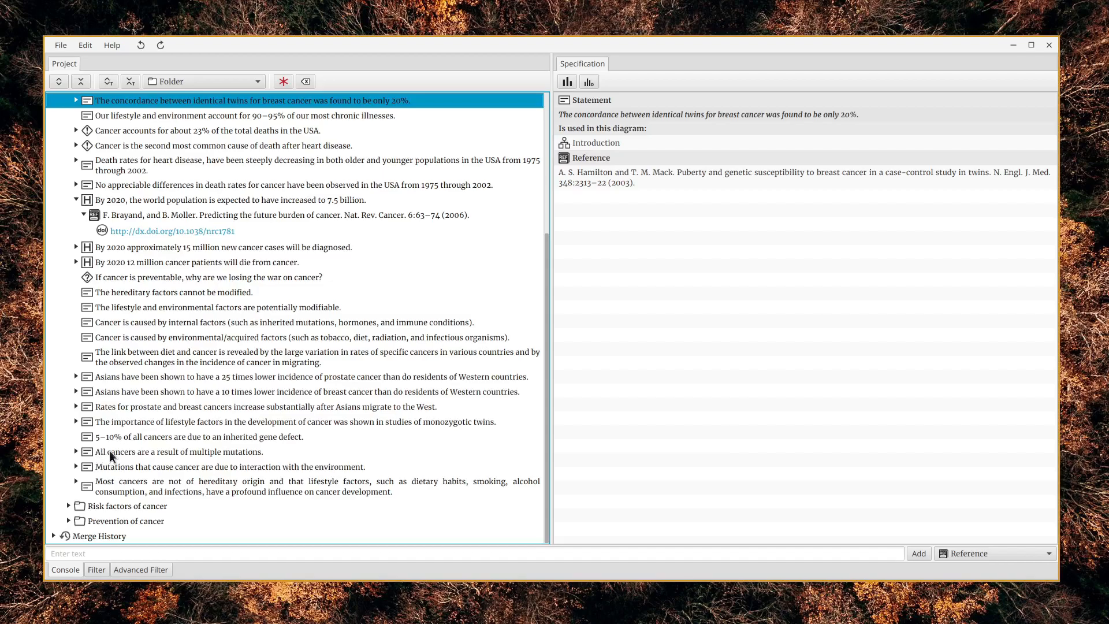
click(68, 506)
scroll(240, 363, down, 2)
scroll(241, 362, down, 2)
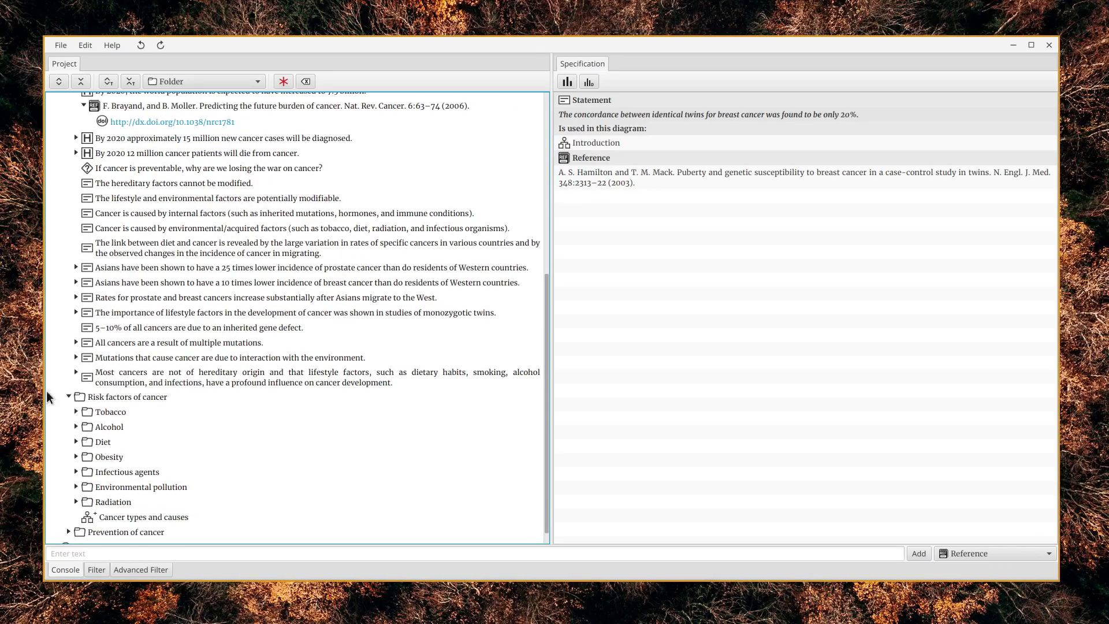
click(76, 411)
scroll(219, 353, down, 6)
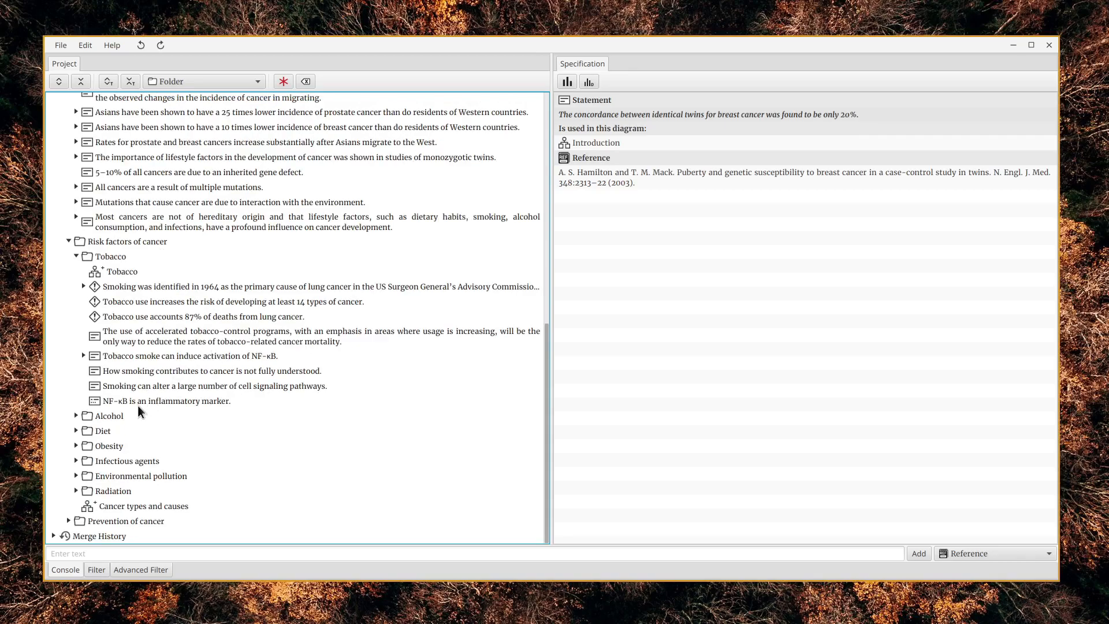
click(75, 431)
scroll(186, 378, down, 2)
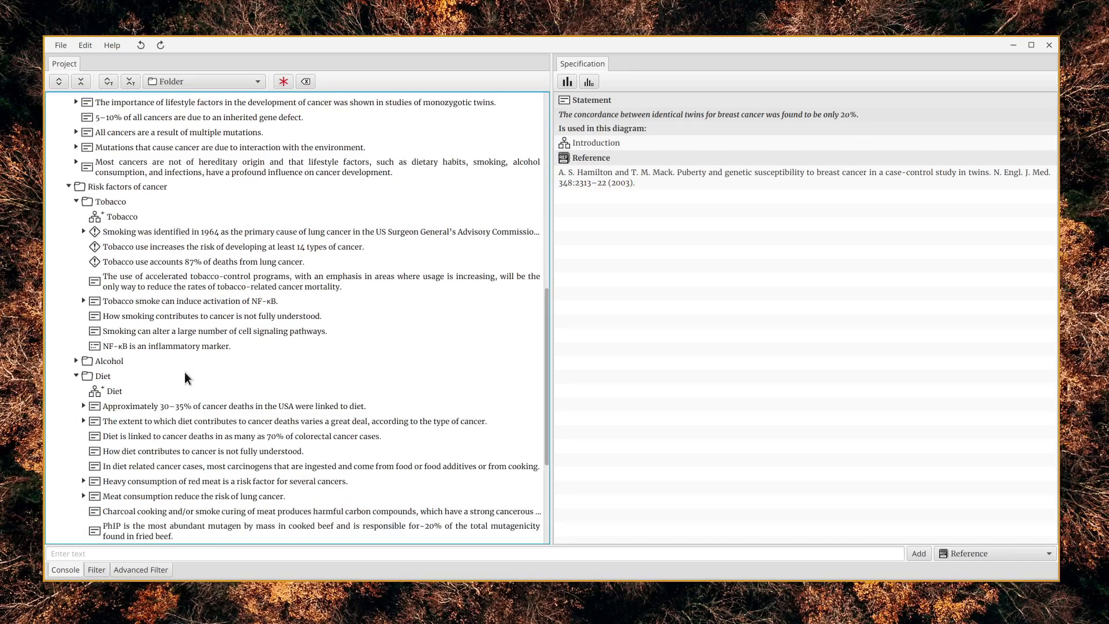
scroll(186, 378, down, 2)
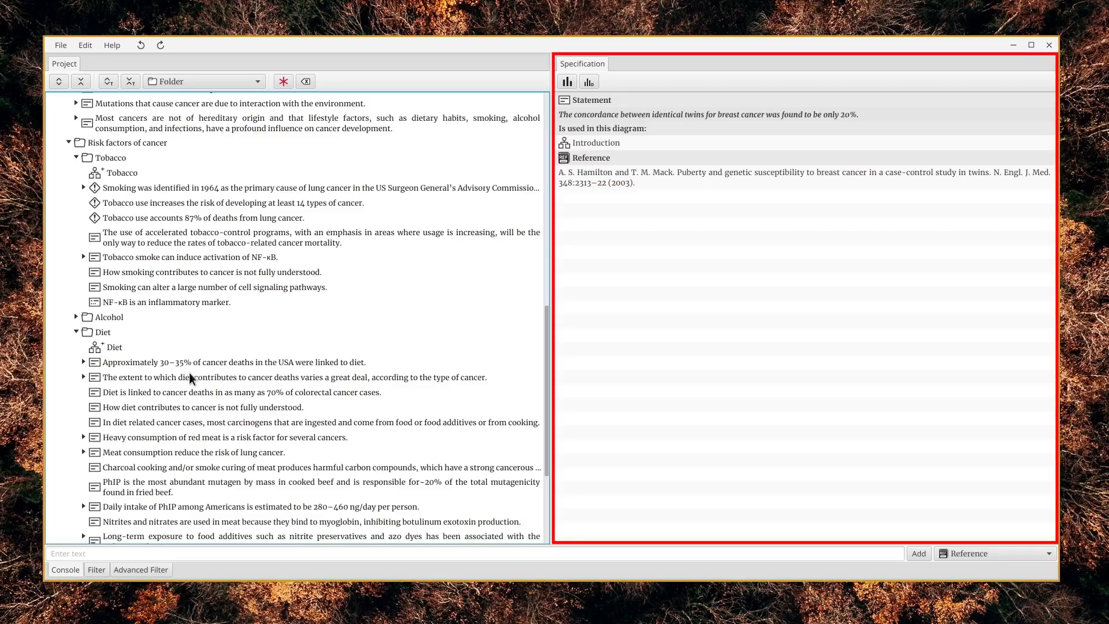
scroll(191, 380, down, 1)
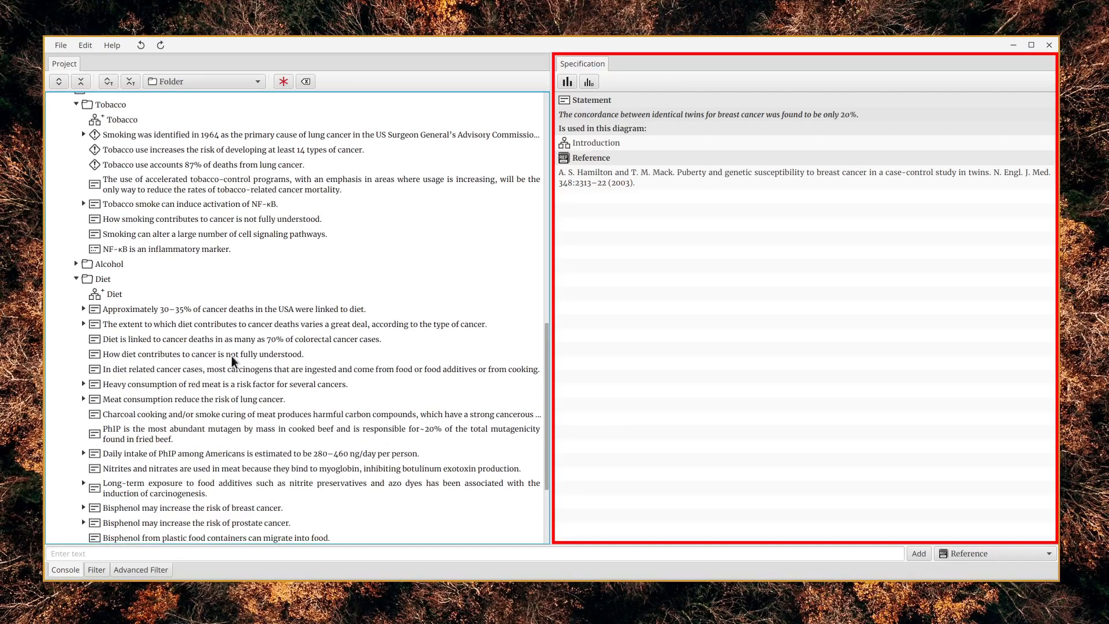
View the specifications of the Diet statements on colorectal cancer deaths, meat consumption and lung cancer, and charcoal cooking
click(262, 343)
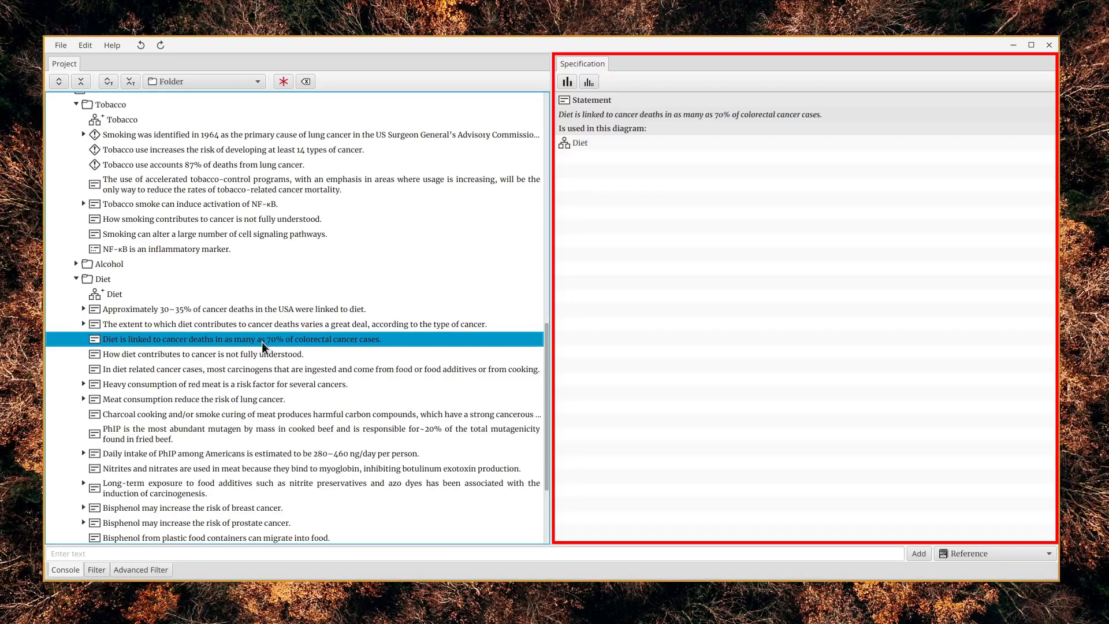
click(282, 404)
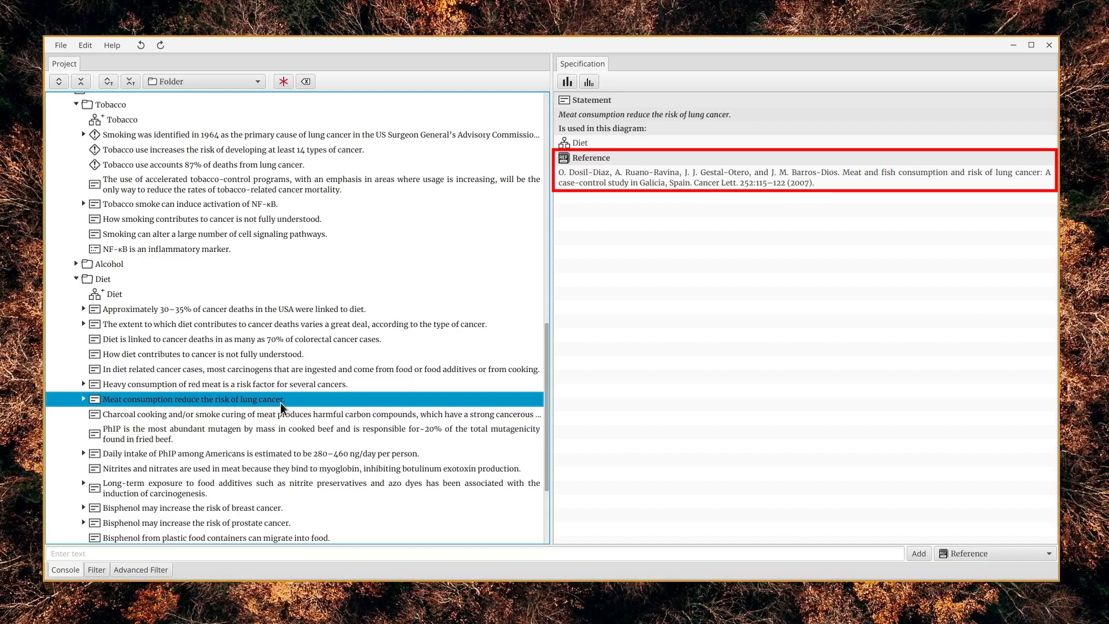
click(296, 415)
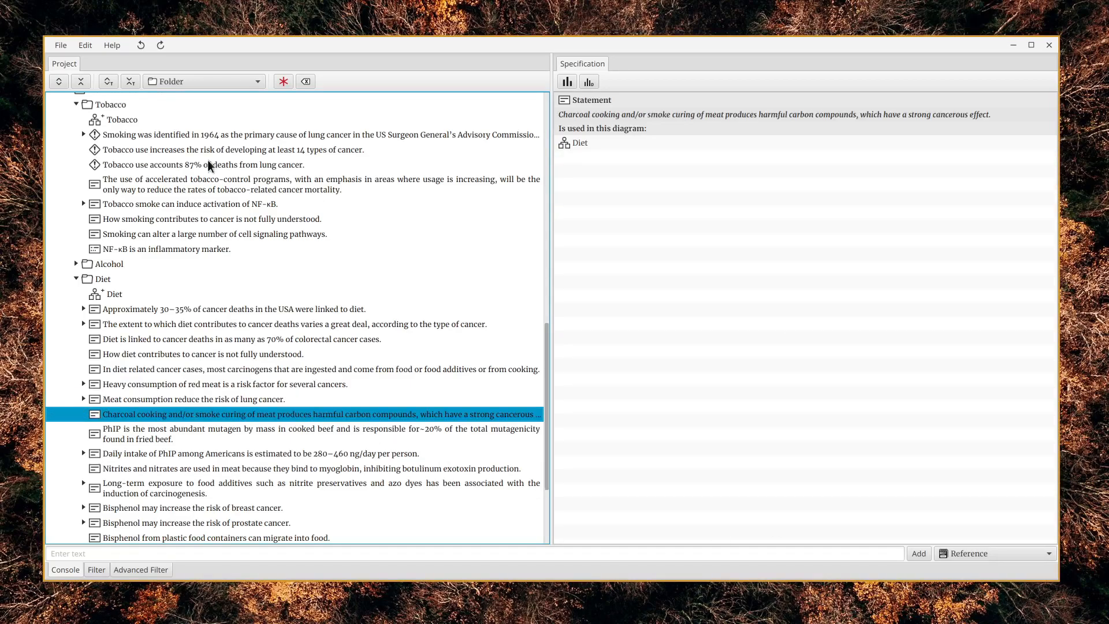
Close the Cancer project
click(60, 45)
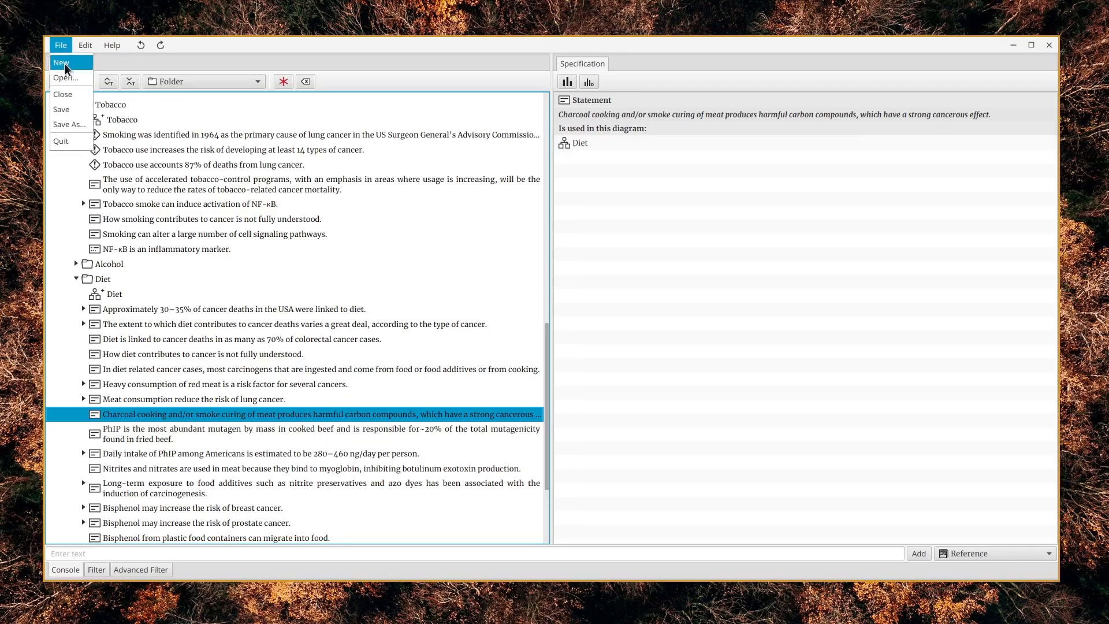
click(81, 94)
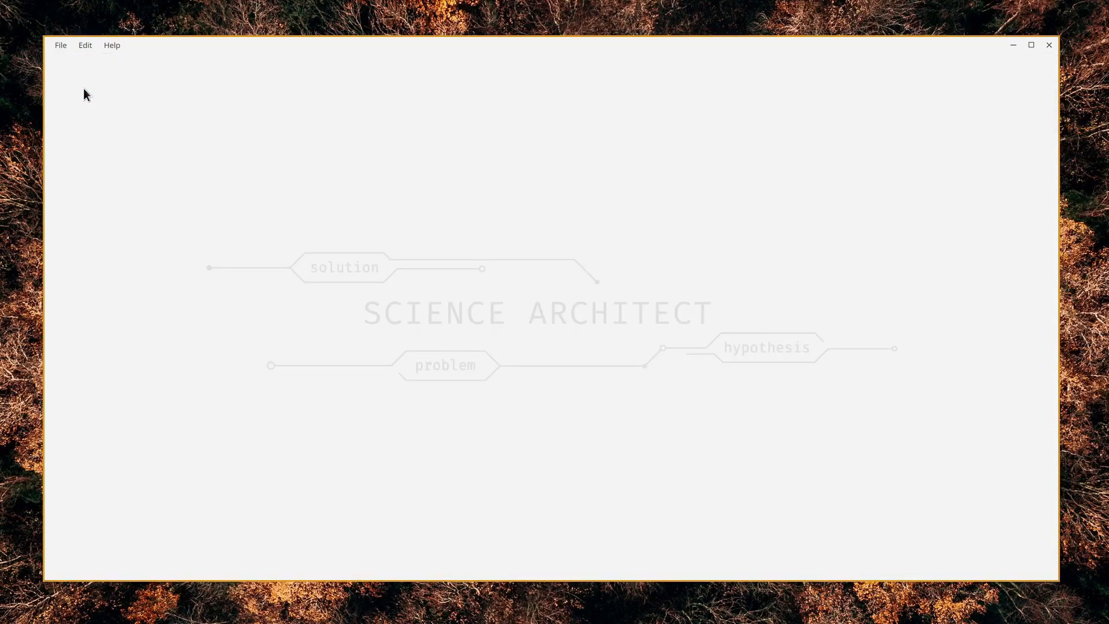